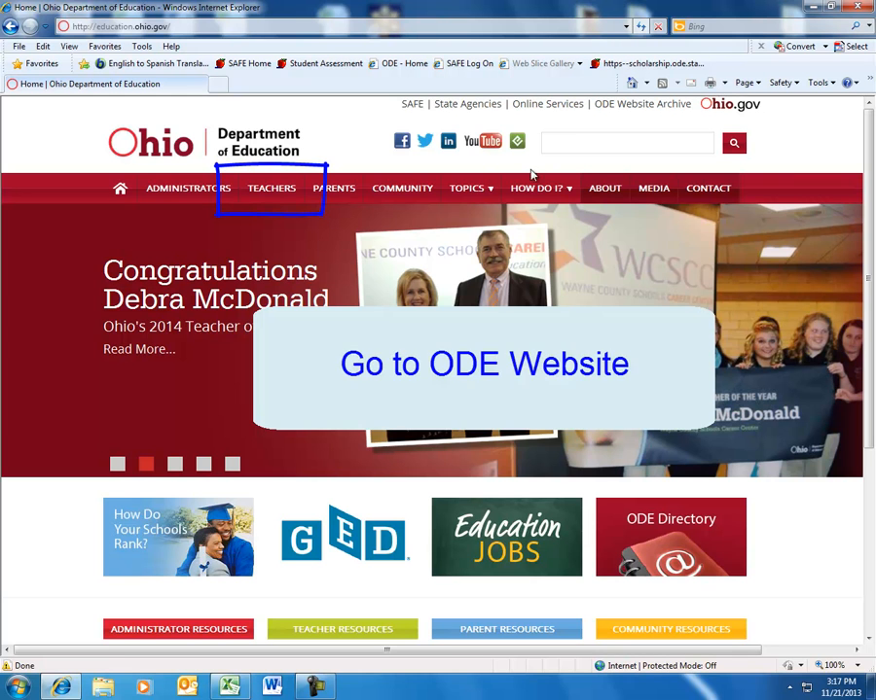
- Open the Educator Profile search page from the Teachers section of the Ohio Department of Education site
{"action": "left_click", "coordinate": [266, 193]}
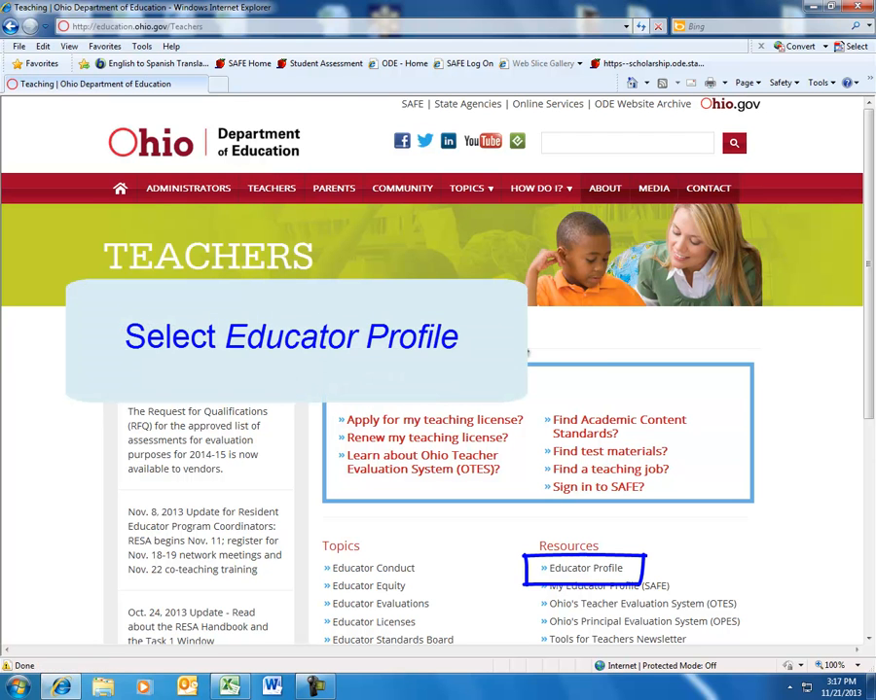
{"action": "left_click", "coordinate": [586, 569]}
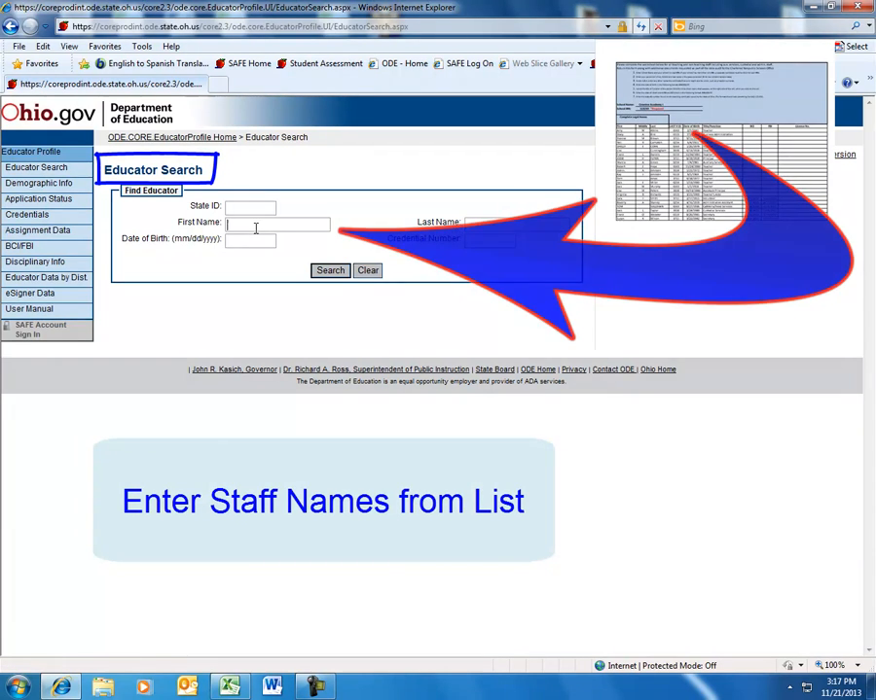
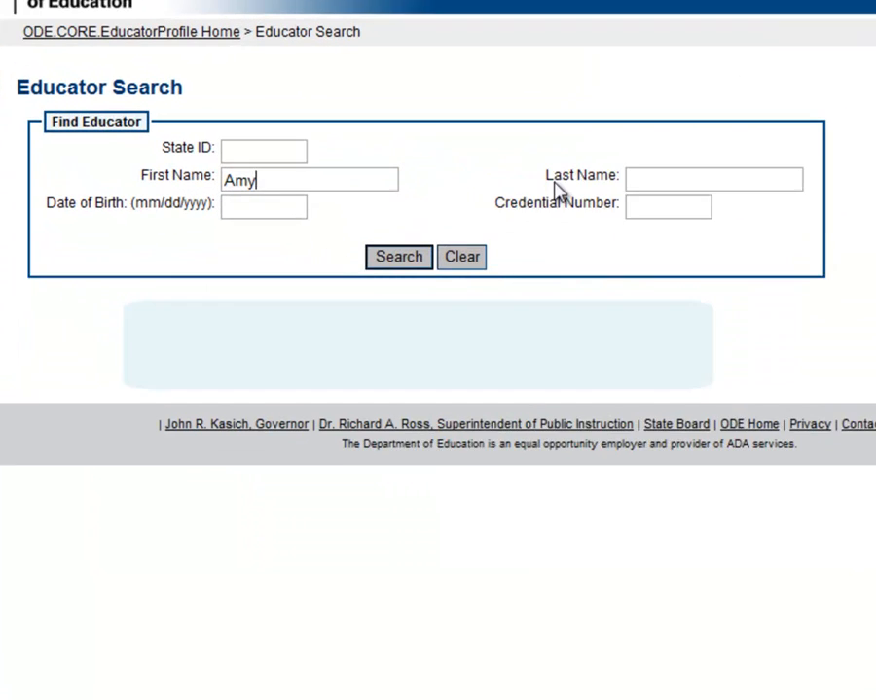
- Search the educator profiles by the staff member's first and last name
{"action": "left_click", "coordinate": [681, 181]}
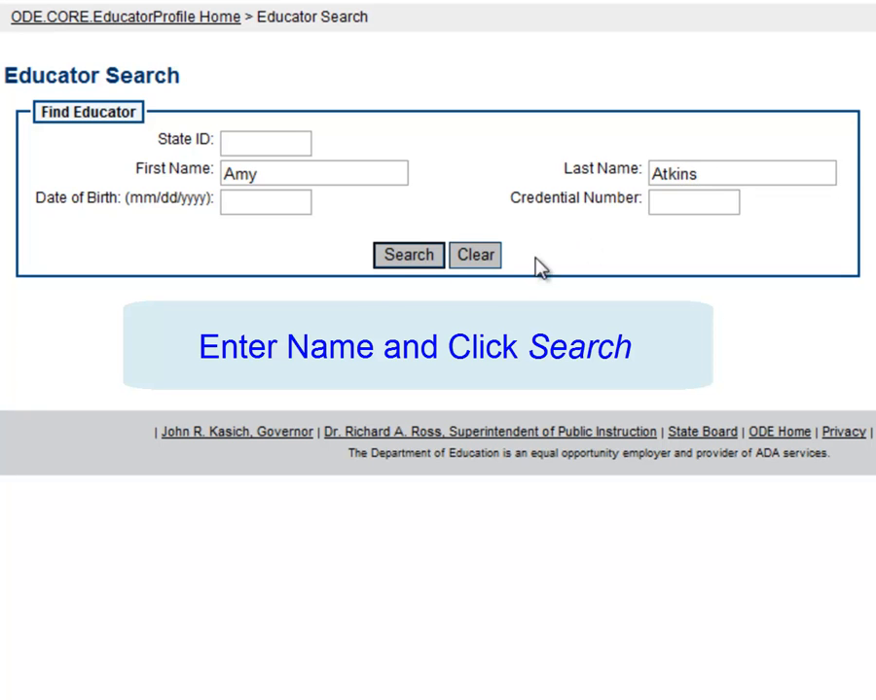
{"action": "left_click", "coordinate": [399, 260]}
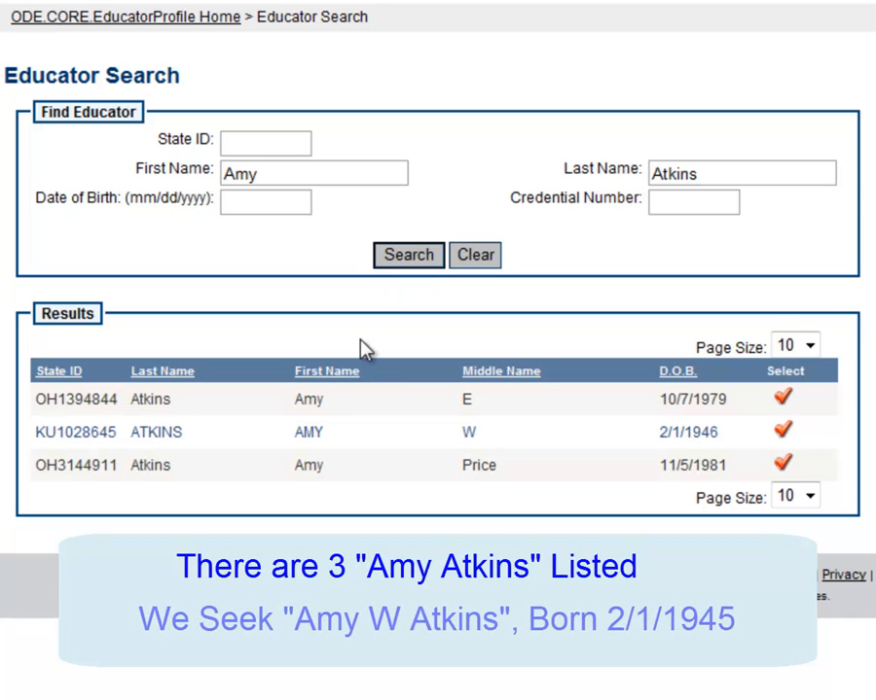
- Select and copy the State ID of the matching educator in the results
{"action": "double_click", "coordinate": [64, 437]}
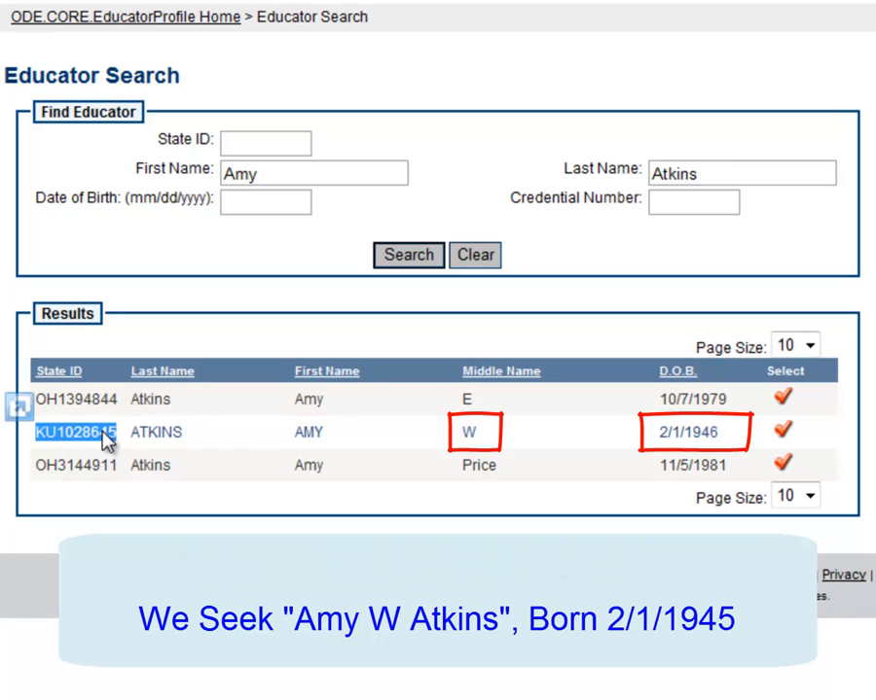
{"action": "right_click", "coordinate": [106, 440]}
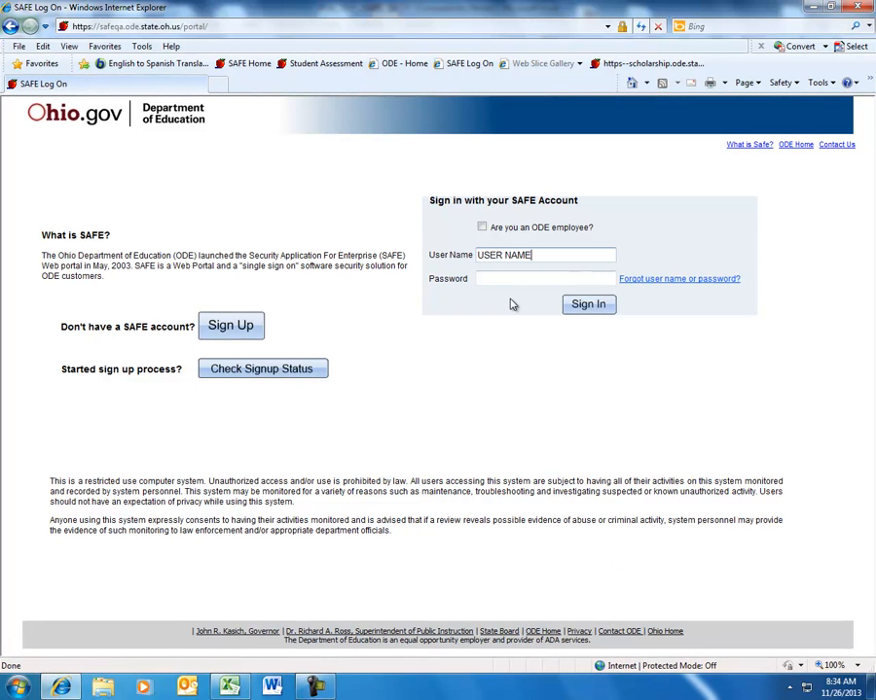
- Enter the SAFE account password and sign in
{"action": "key", "text": "Tab"}
{"action": "type", "text": "••••••••"}
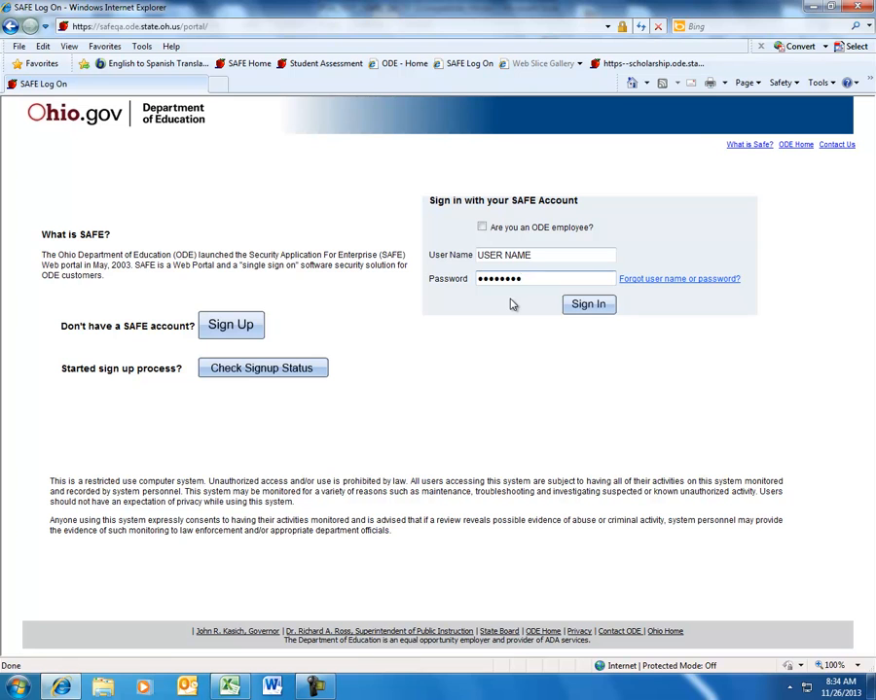
{"action": "left_click", "coordinate": [589, 304]}
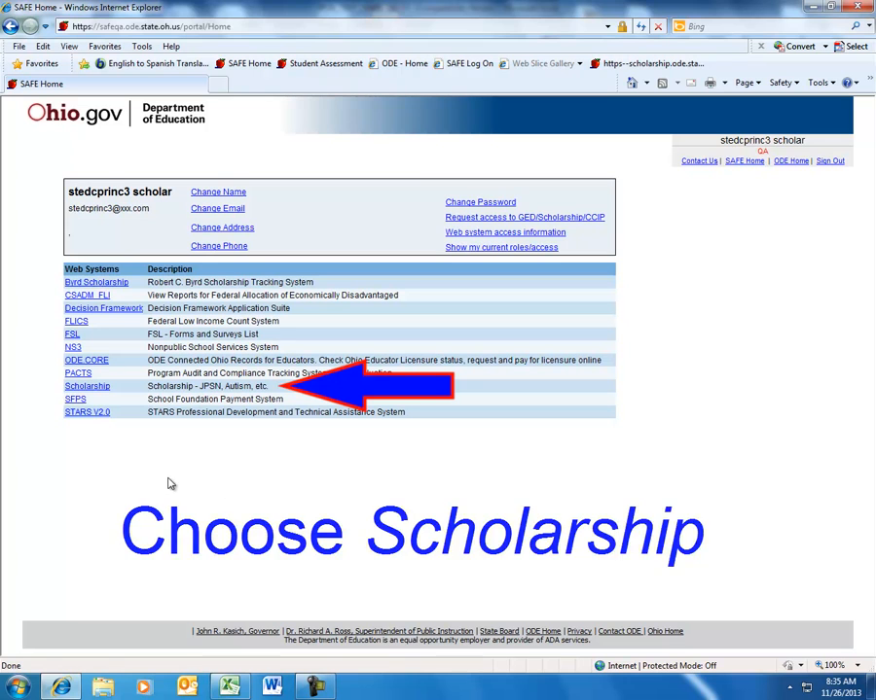
- Open the Scholarship web system and choose the Educational Choice Scholarship (EdChoice) program
{"action": "left_click", "coordinate": [88, 386]}
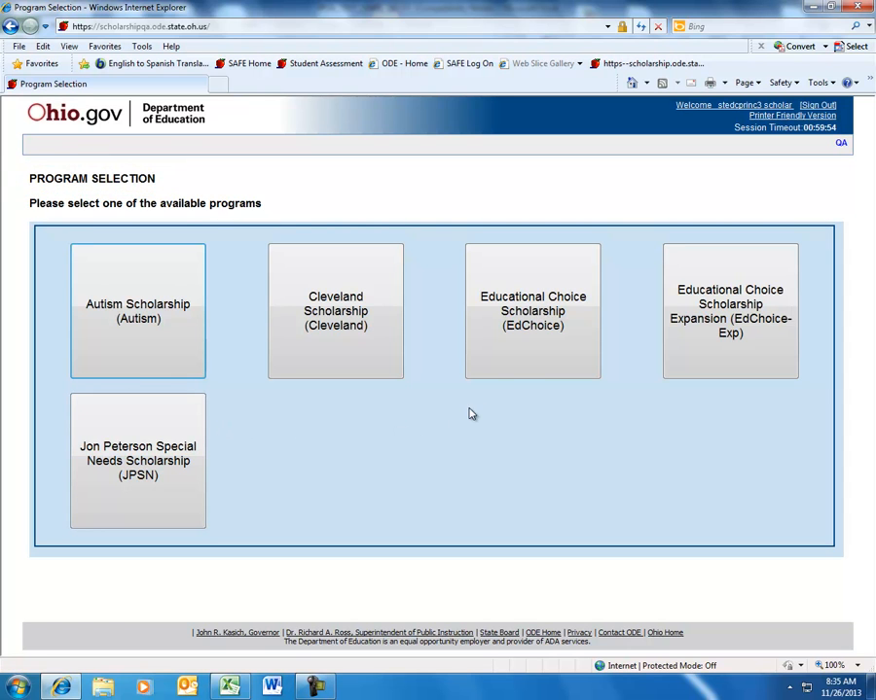
{"action": "left_click", "coordinate": [526, 367]}
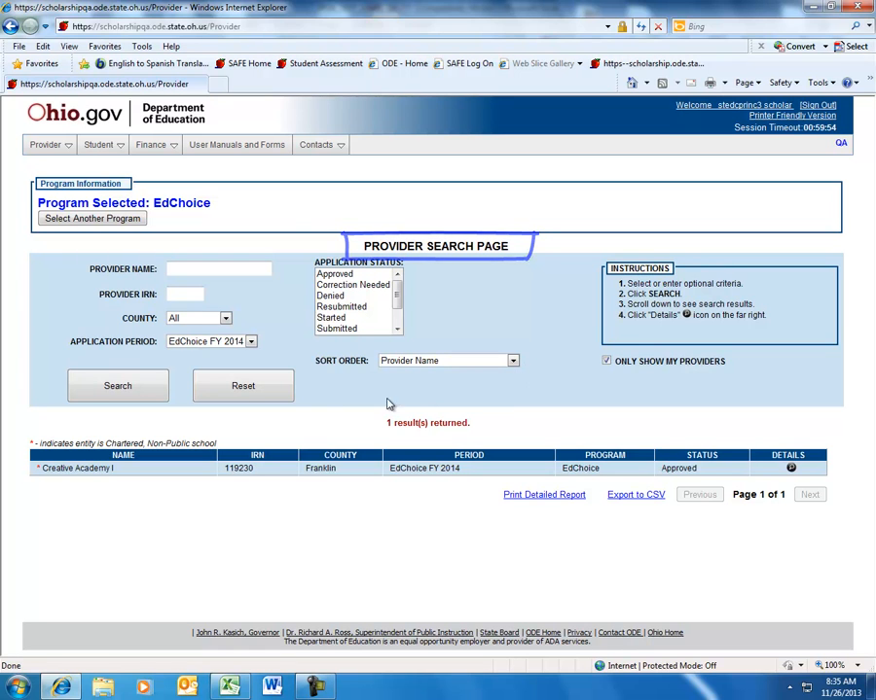
- Open the details page of the listed provider, Creative Academy I
{"action": "left_click", "coordinate": [32, 149]}
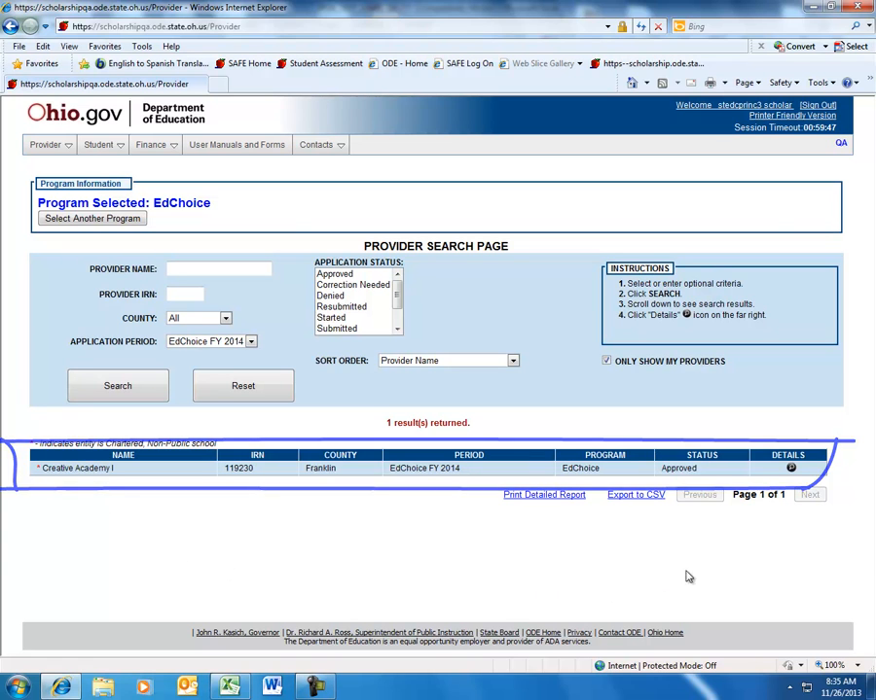
{"action": "left_click", "coordinate": [790, 469]}
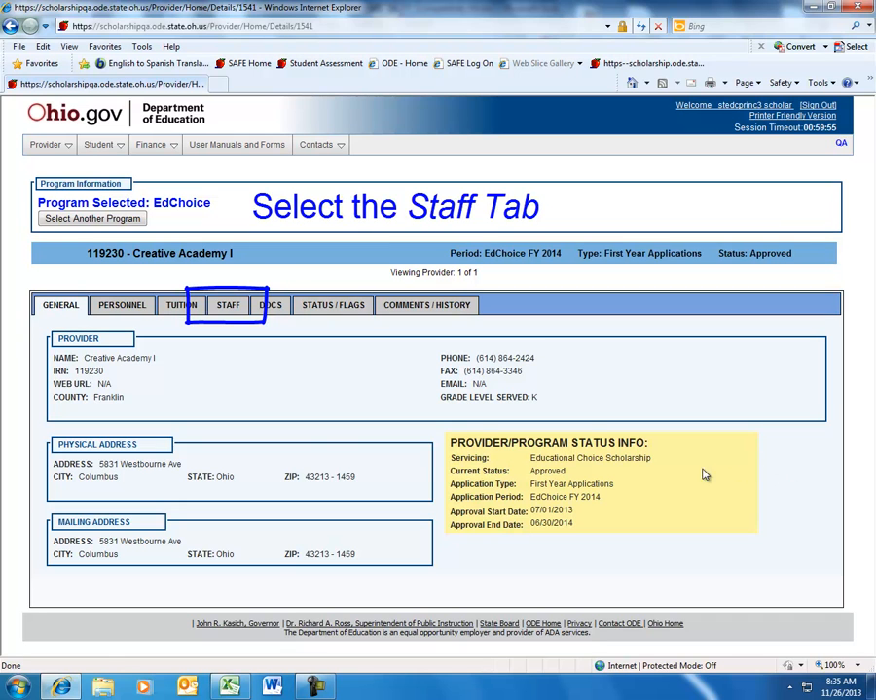
- Open the provider's Staff section and start adding a new staff member
{"action": "left_click", "coordinate": [239, 317]}
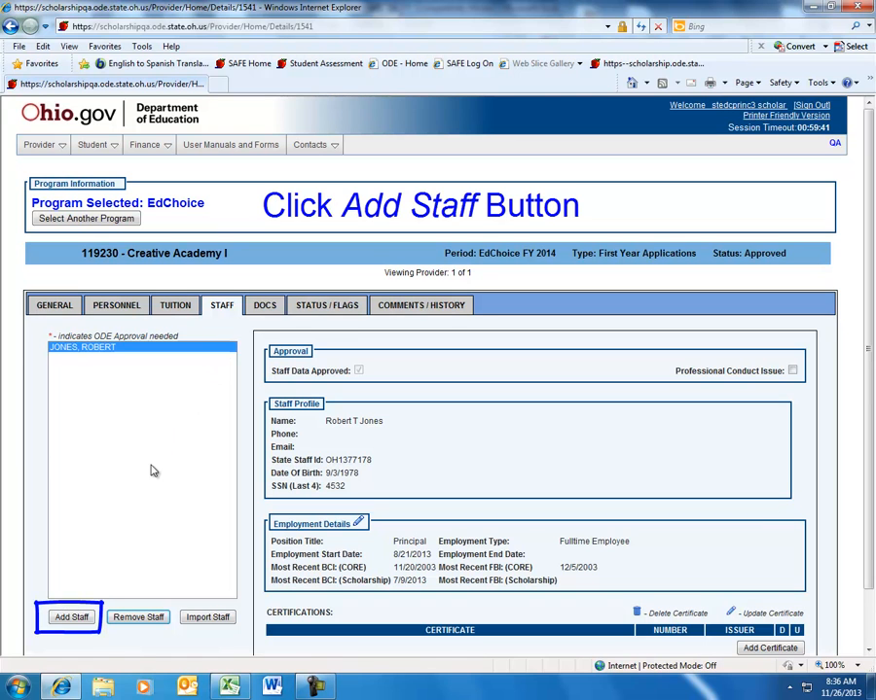
{"action": "left_click", "coordinate": [80, 623]}
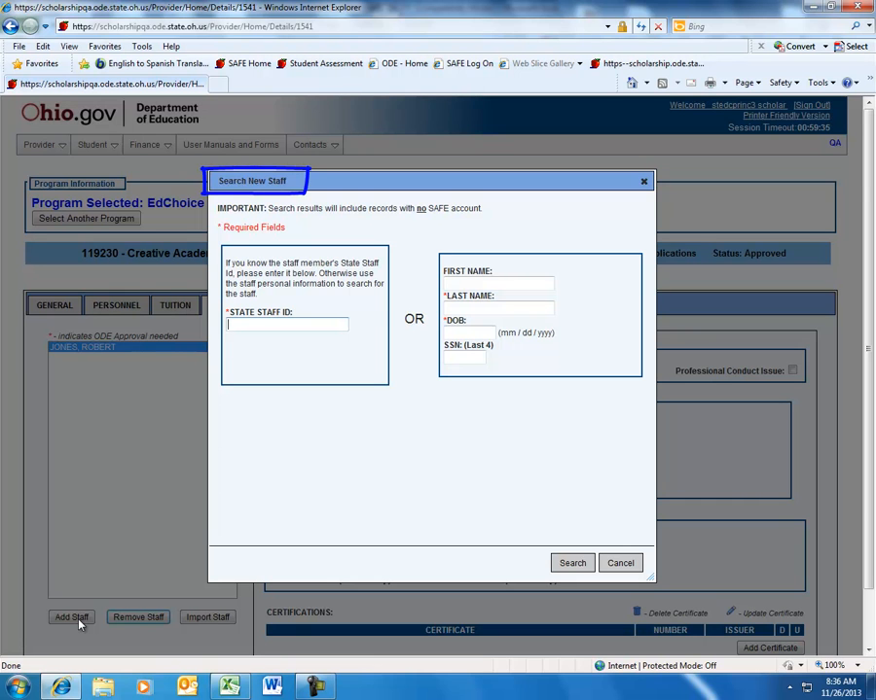
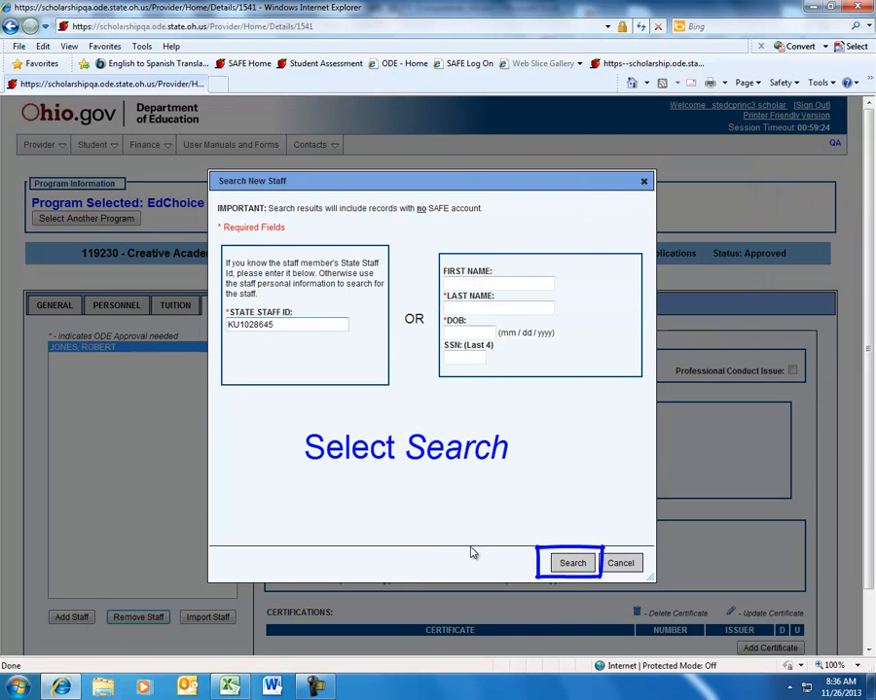
- Search by the copied State Staff ID and add the matching staff member
{"action": "left_click", "coordinate": [569, 565]}
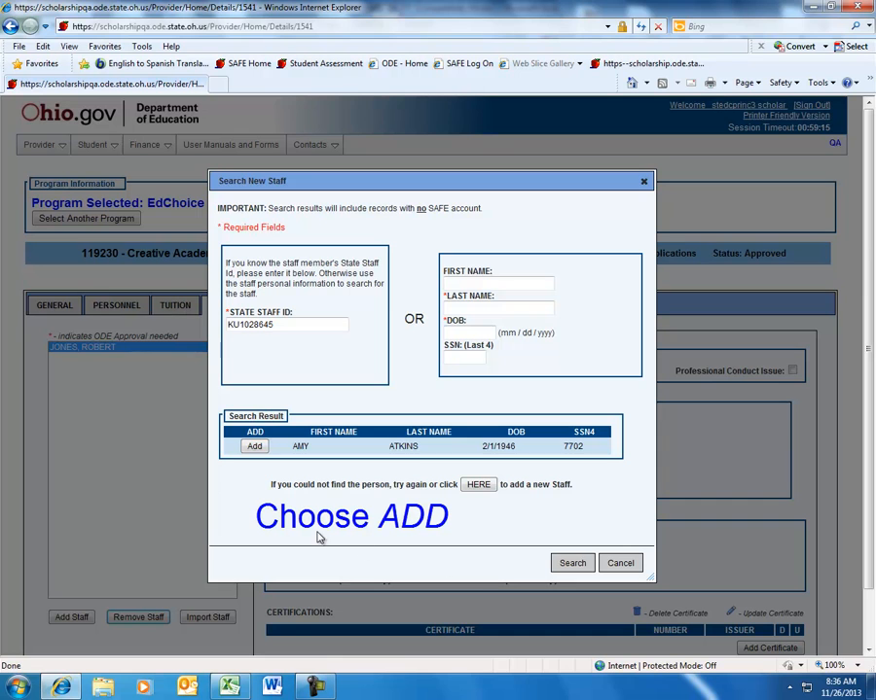
{"action": "left_click", "coordinate": [254, 446]}
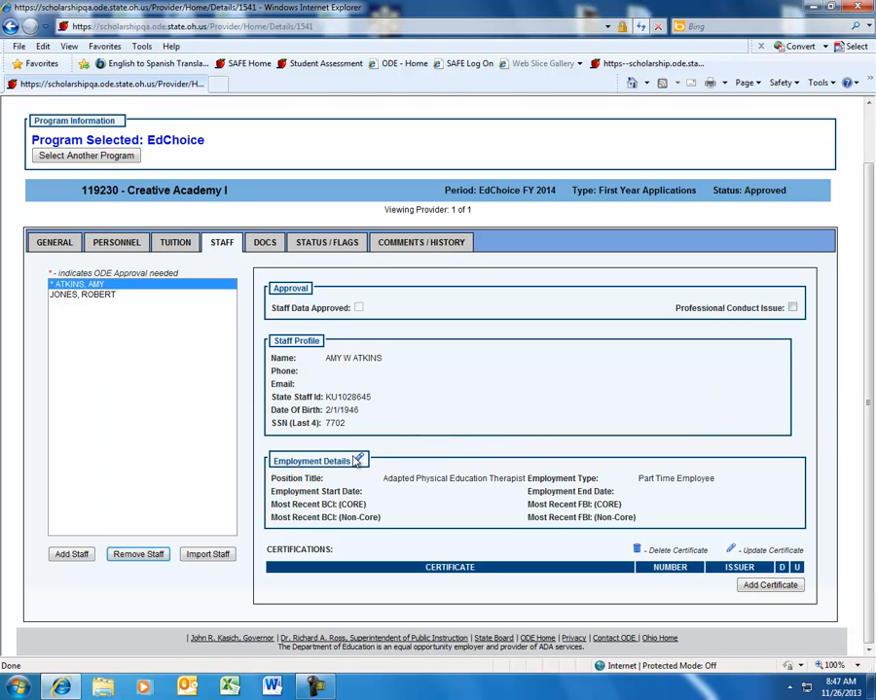
- Edit the new staff member's employment, setting Position Title to Teacher and Employment Type to Fulltime Employee
{"action": "left_click", "coordinate": [359, 463]}
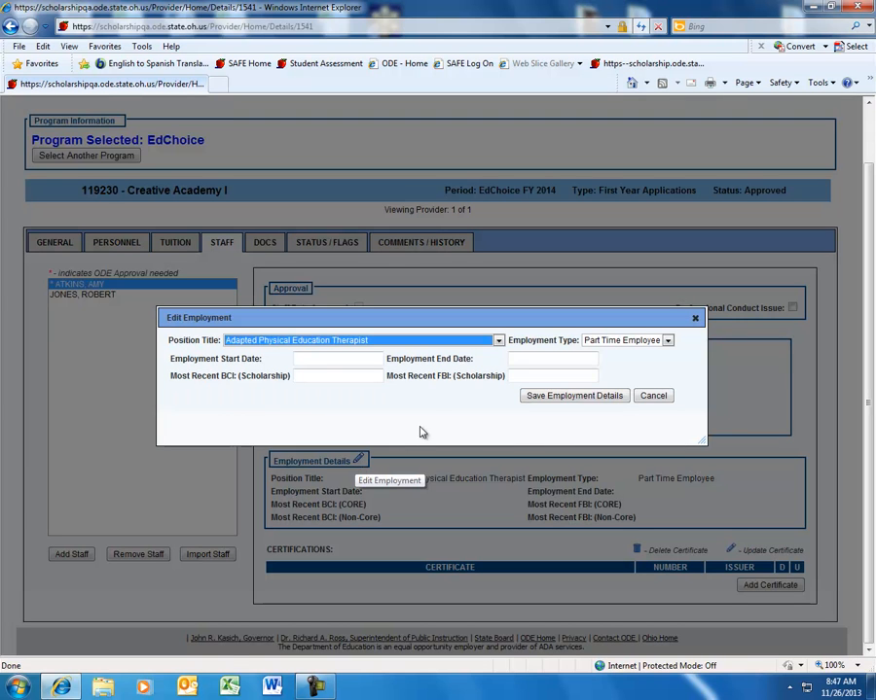
{"action": "left_click", "coordinate": [498, 343]}
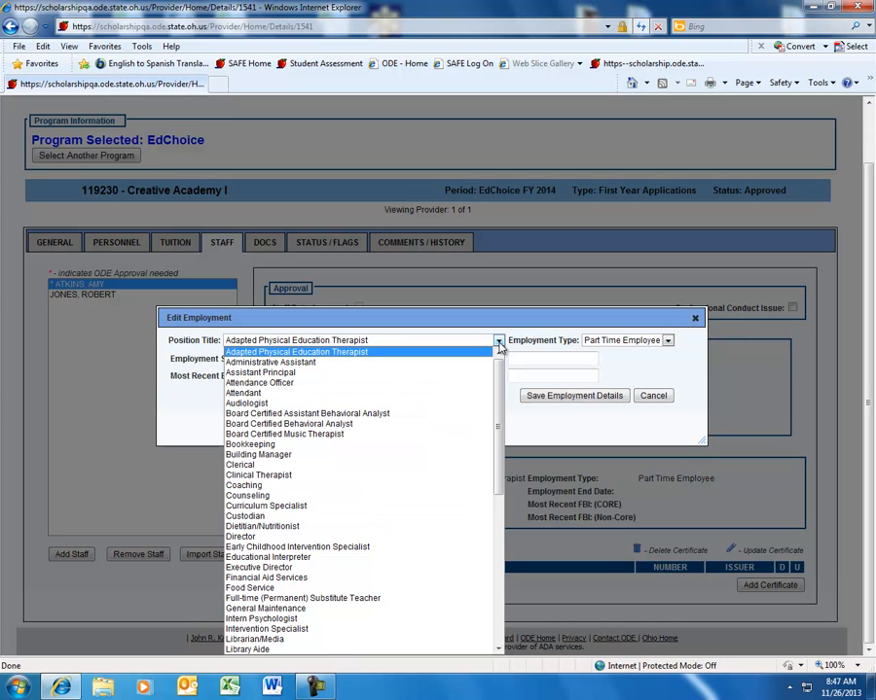
{"action": "left_click_drag", "start_coordinate": [496, 387], "coordinate": [493, 562]}
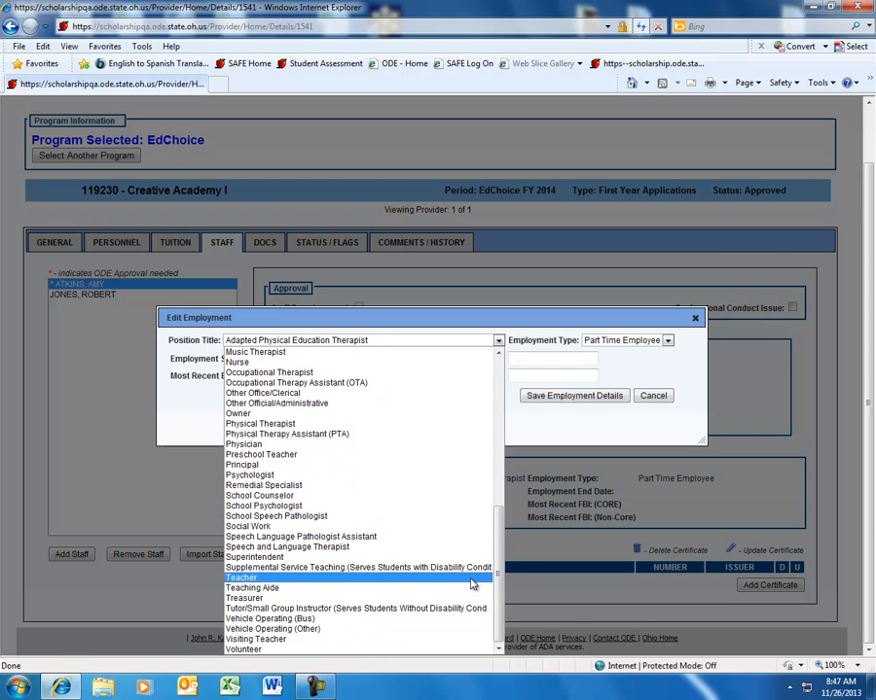
{"action": "left_click", "coordinate": [467, 578]}
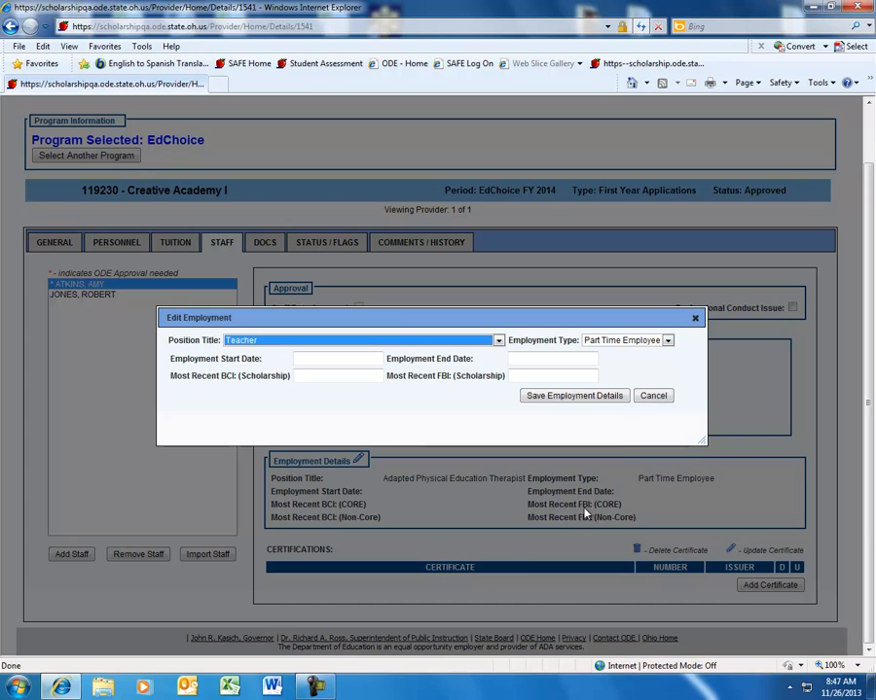
{"action": "left_click", "coordinate": [669, 343]}
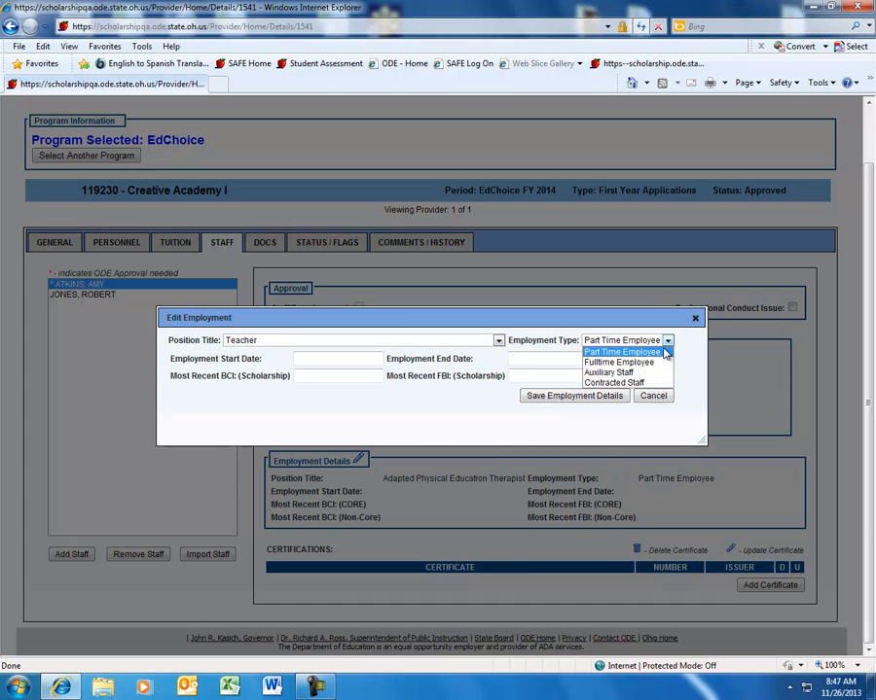
{"action": "left_click", "coordinate": [623, 362]}
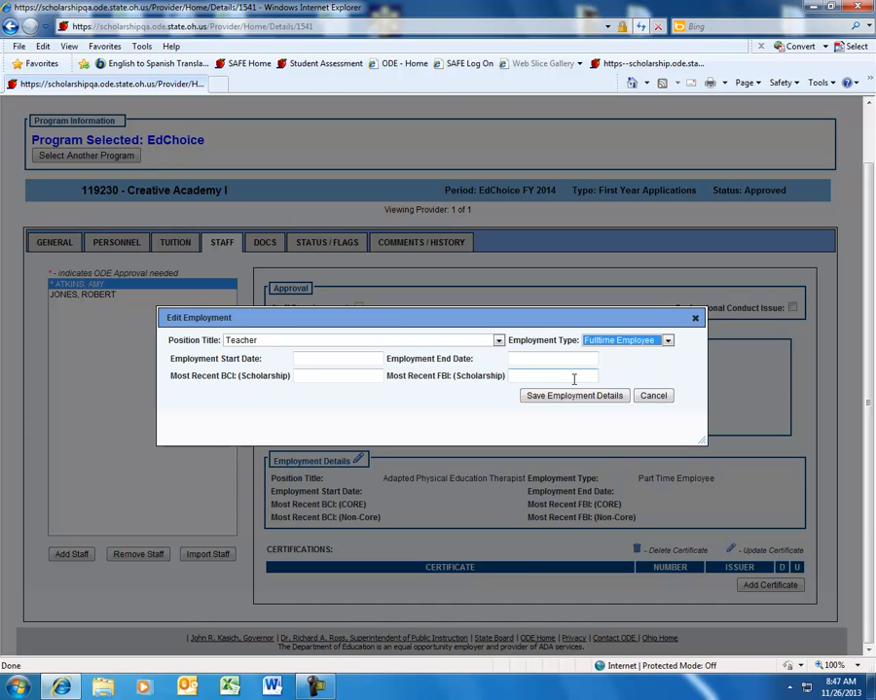
- Set the Employment Start Date to 08/21/2013
{"action": "left_click", "coordinate": [358, 361]}
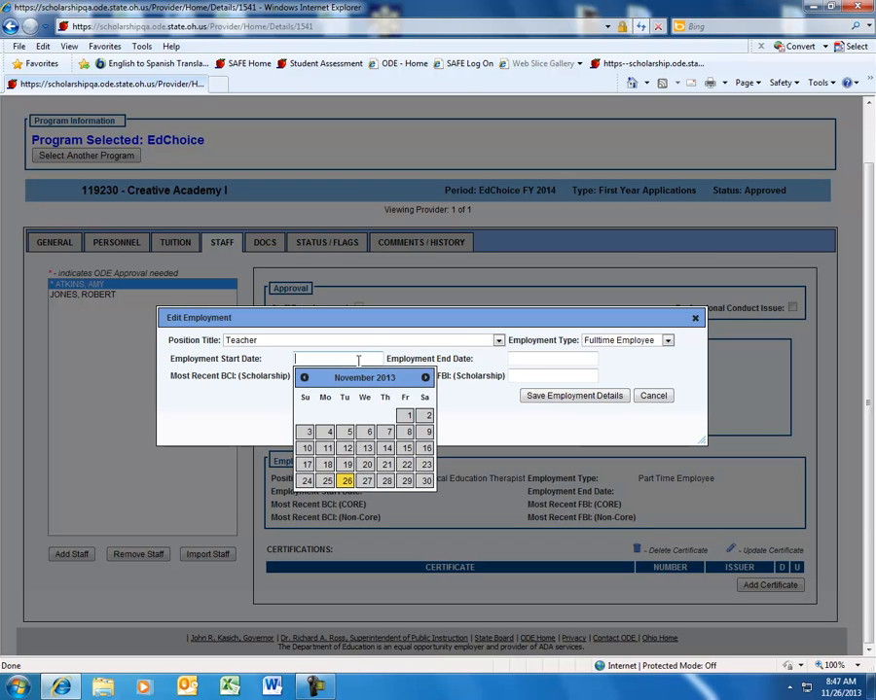
{"action": "left_click", "coordinate": [305, 378]}
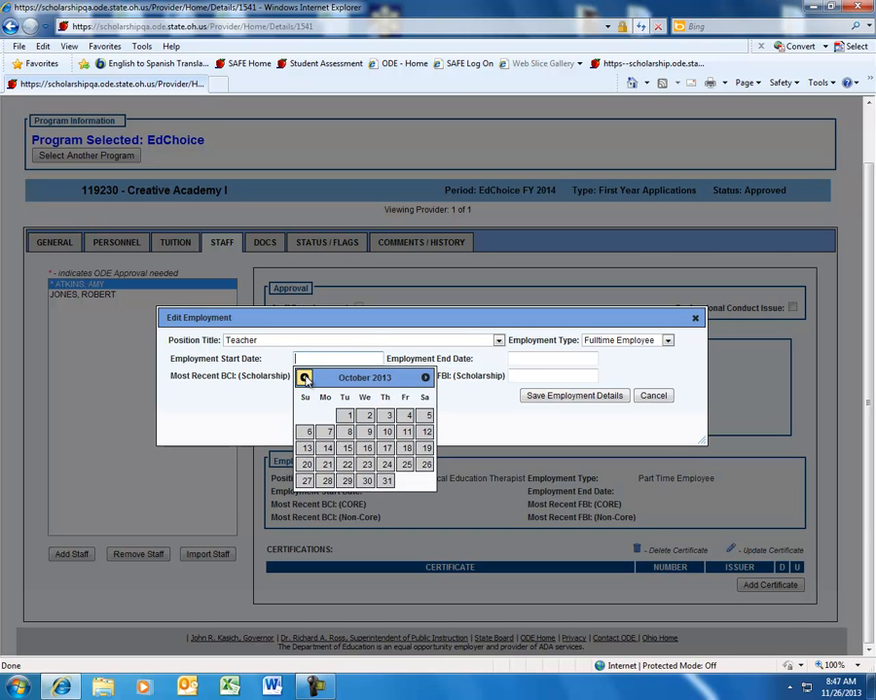
{"action": "left_click", "coordinate": [304, 379]}
{"action": "left_click", "coordinate": [304, 378]}
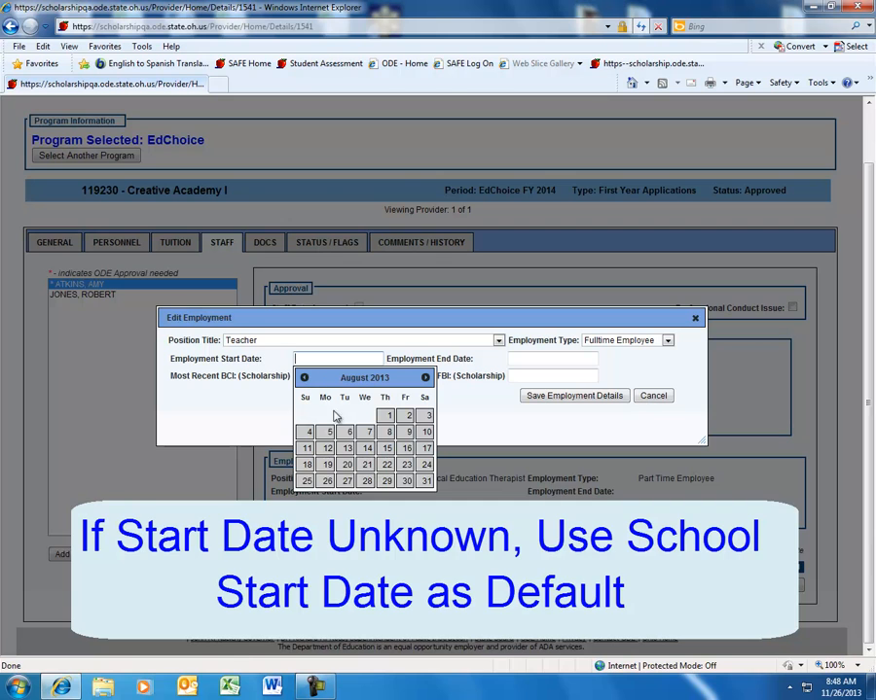
{"action": "left_click", "coordinate": [367, 465]}
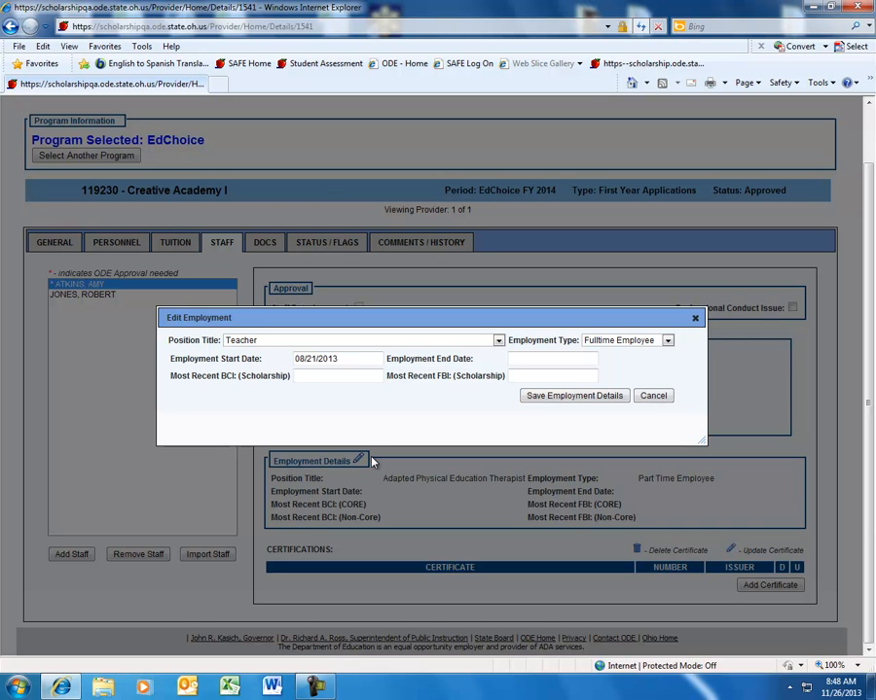
- Set Most Recent BCI (Scholarship) to 05/16/2012 and save the employment details
{"action": "left_click", "coordinate": [311, 376]}
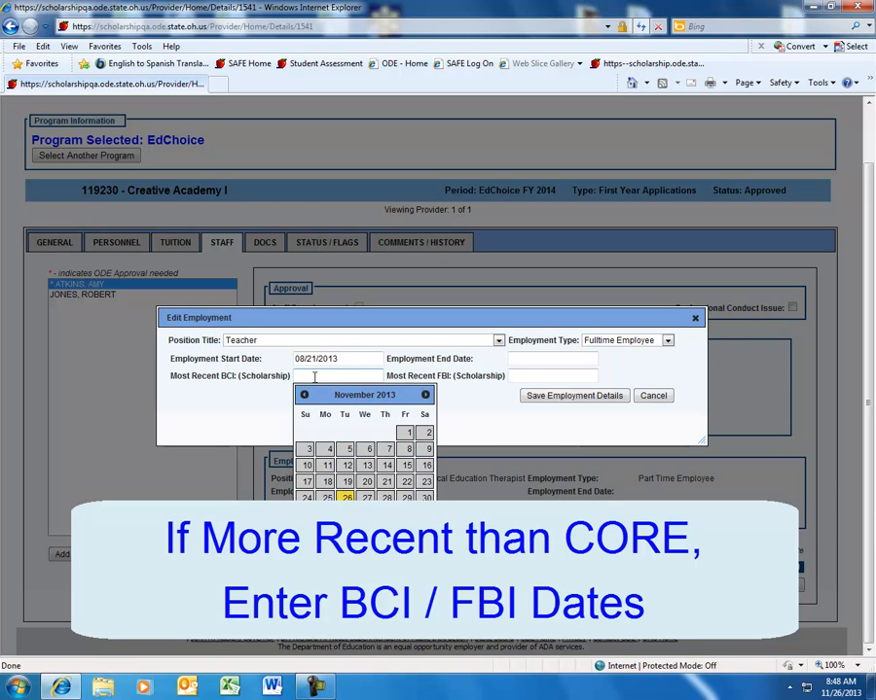
{"action": "type", "text": "05/15"}
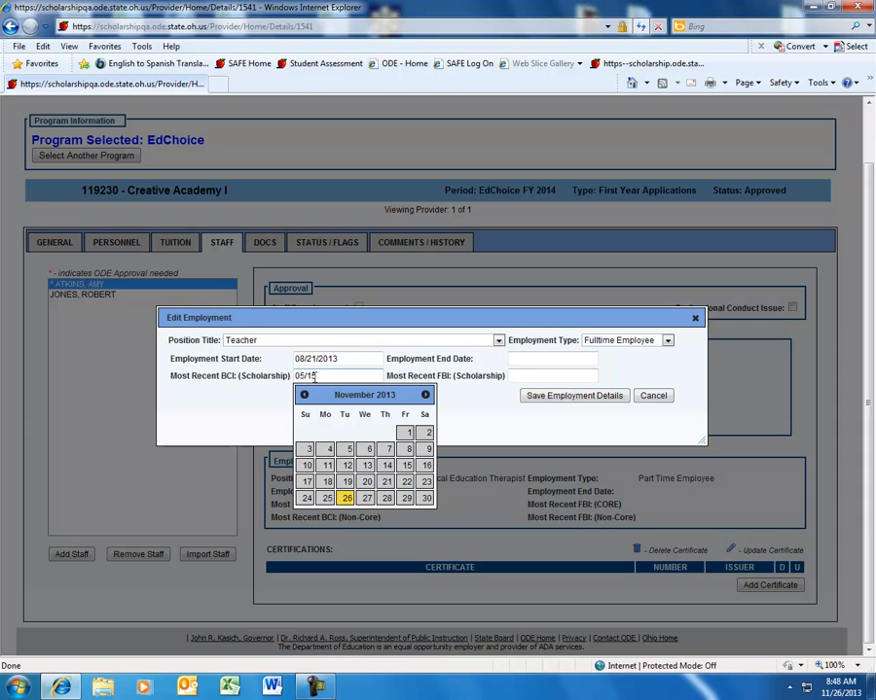
{"action": "key", "text": "BackSpace"}
{"action": "type", "text": "6/2012"}
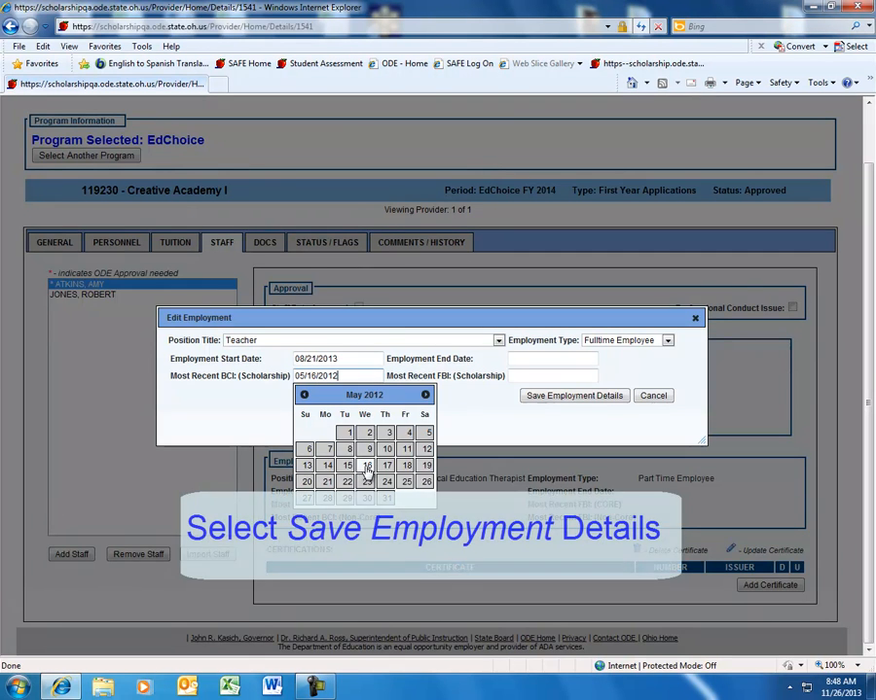
{"action": "left_click", "coordinate": [368, 466]}
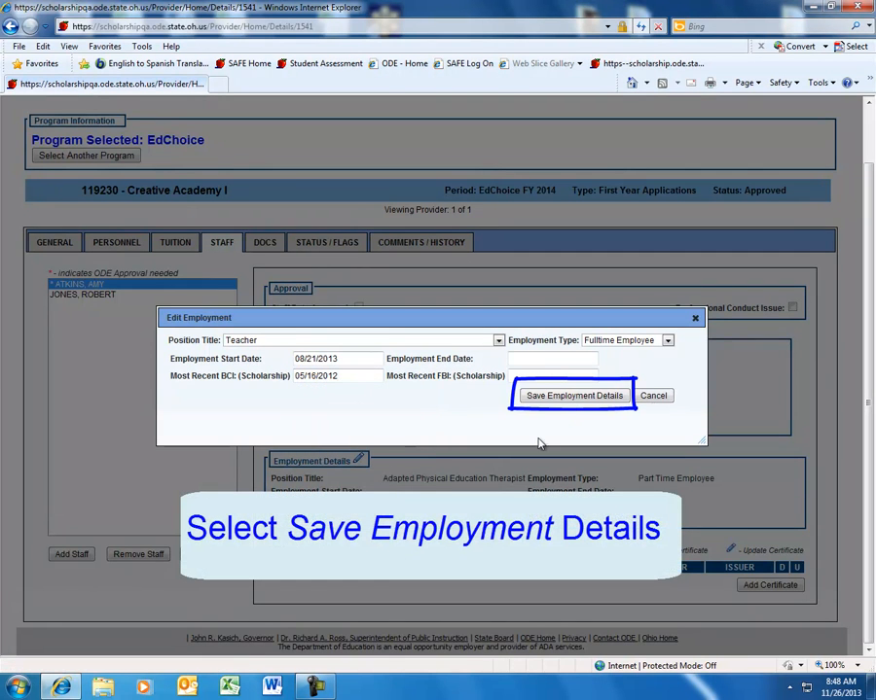
{"action": "left_click", "coordinate": [550, 397]}
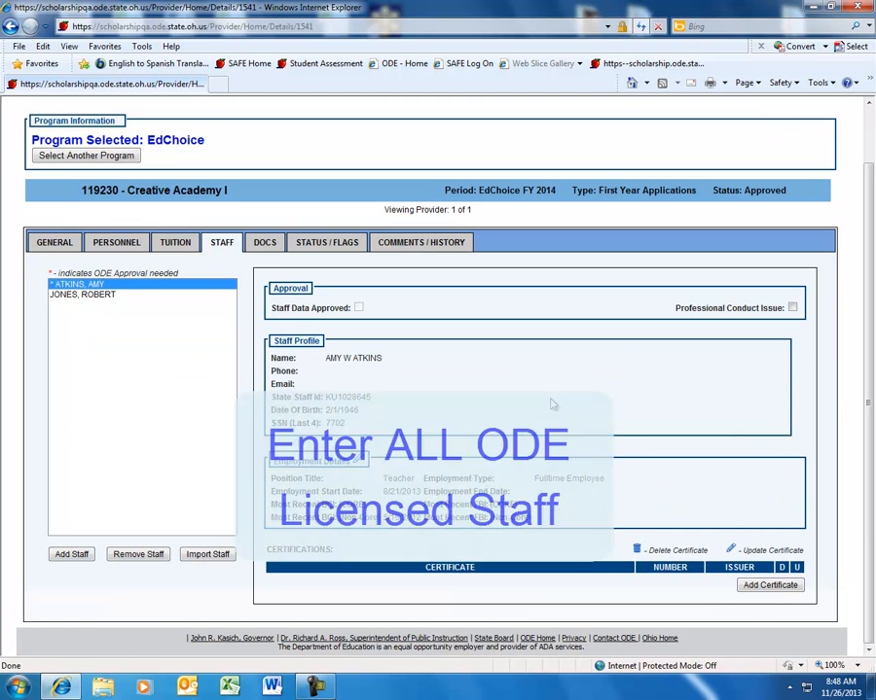
- Start adding staff and search for the new staff member by first name, last name and date of birth
{"action": "left_click", "coordinate": [61, 557]}
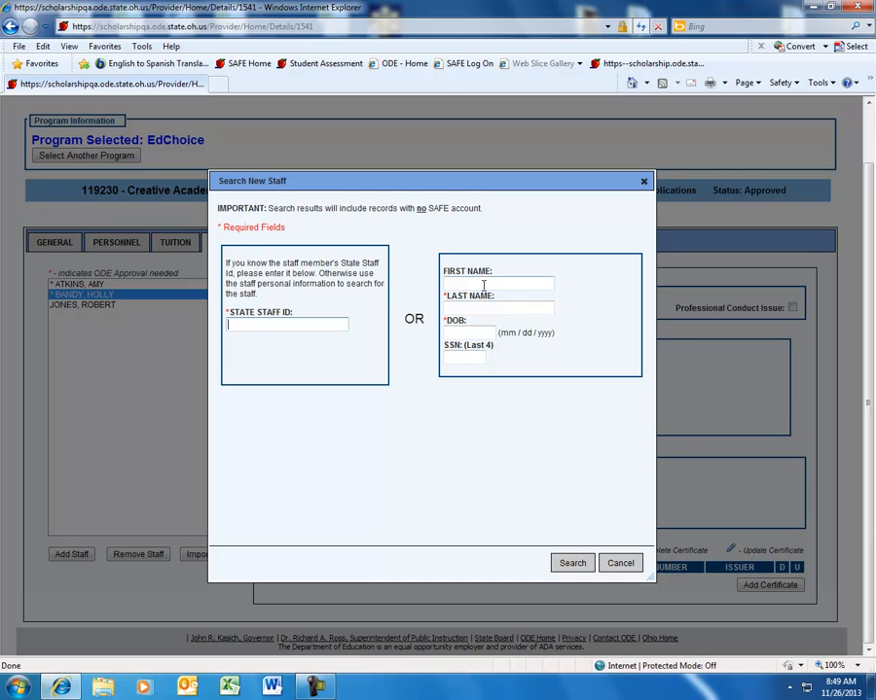
{"action": "left_click", "coordinate": [465, 307]}
{"action": "left_click", "coordinate": [464, 332]}
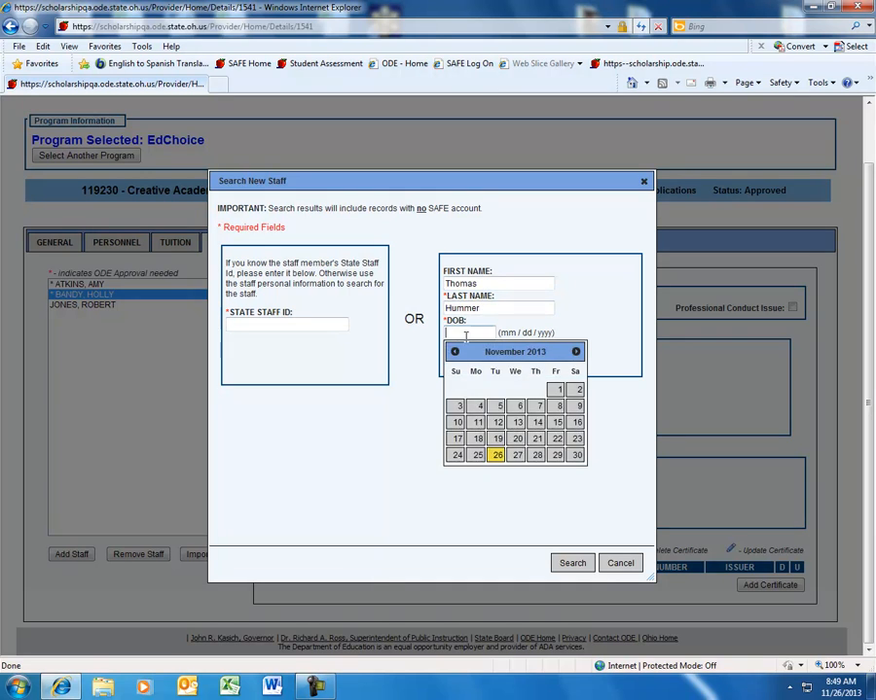
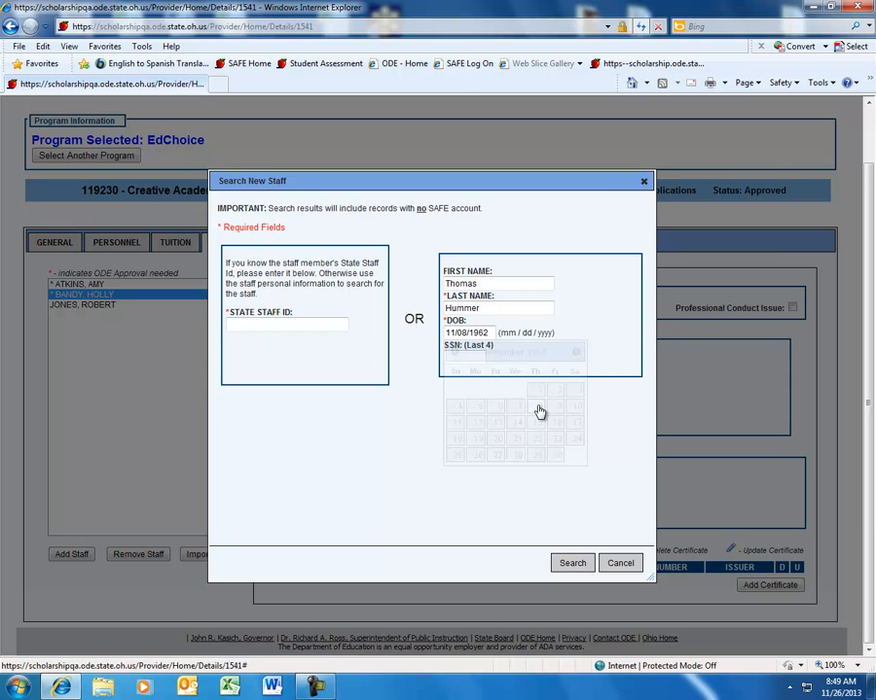
{"action": "left_click", "coordinate": [574, 564]}
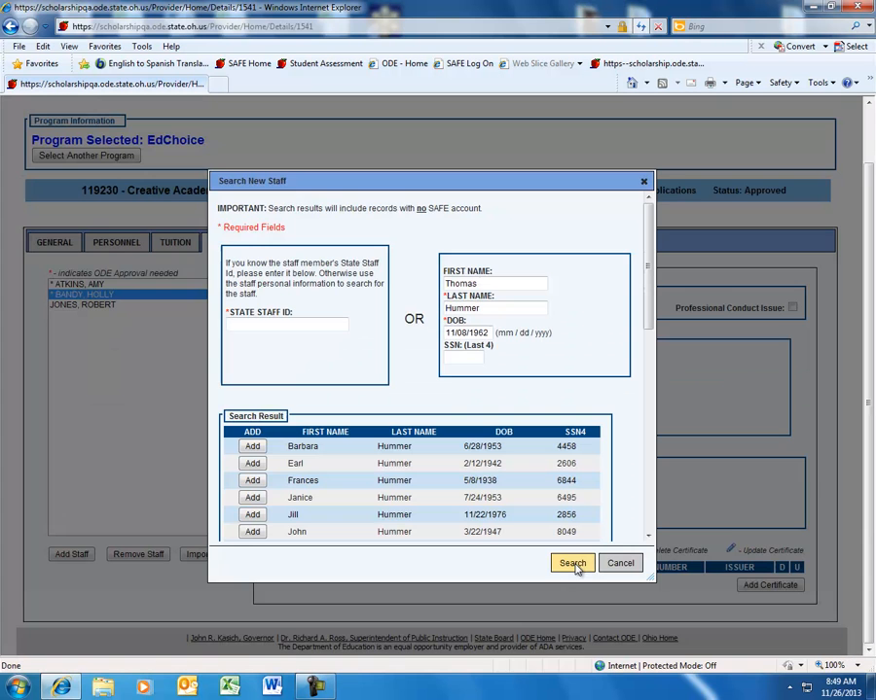
- Choose to create a new staff member from the search results and enter the staff member's middle name
{"action": "scroll", "coordinate": [654, 387], "scroll_direction": "down", "scroll_amount": 5}
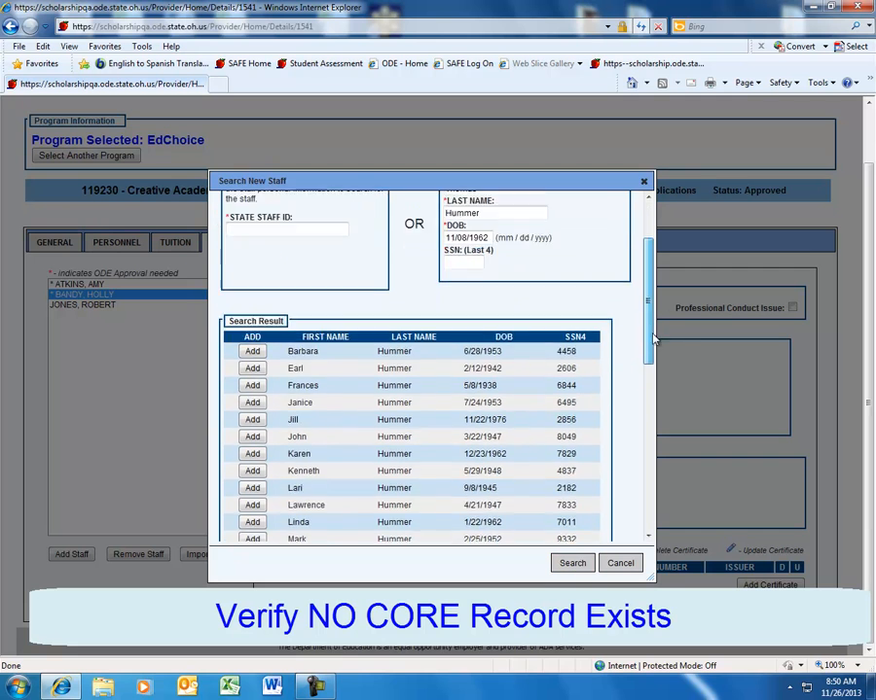
{"action": "left_click_drag", "start_coordinate": [655, 390], "coordinate": [674, 511]}
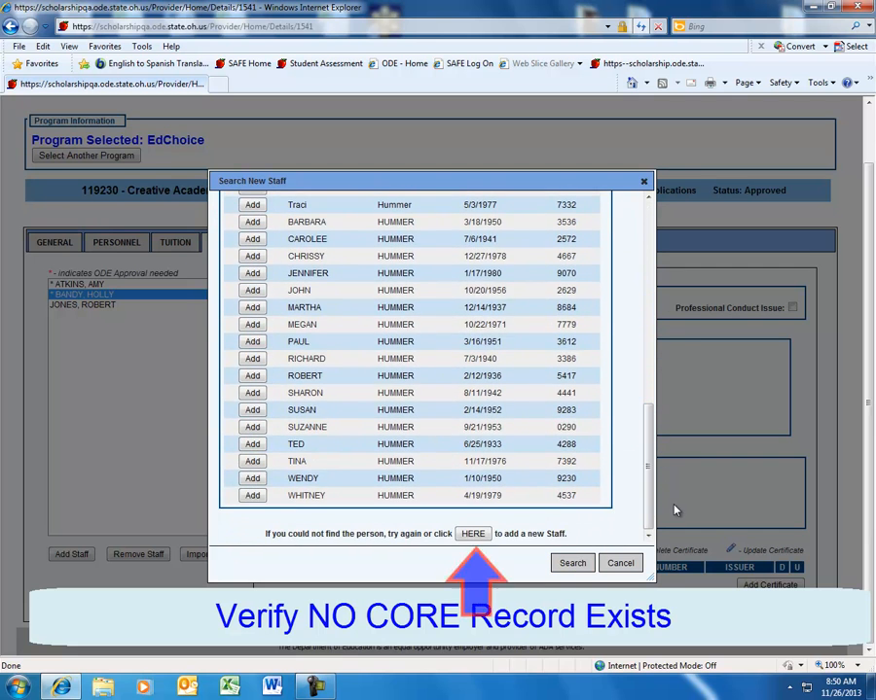
{"action": "left_click", "coordinate": [473, 534]}
{"action": "left_click", "coordinate": [627, 328]}
{"action": "type", "text": "David"}
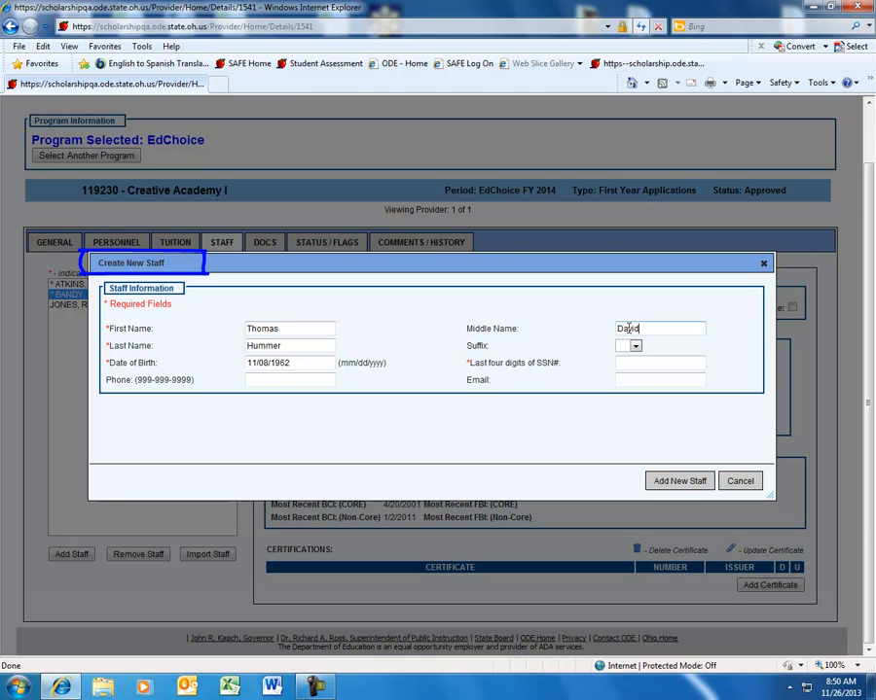
- Enter the new staff member's phone number and e-mail address
{"action": "left_click", "coordinate": [275, 379]}
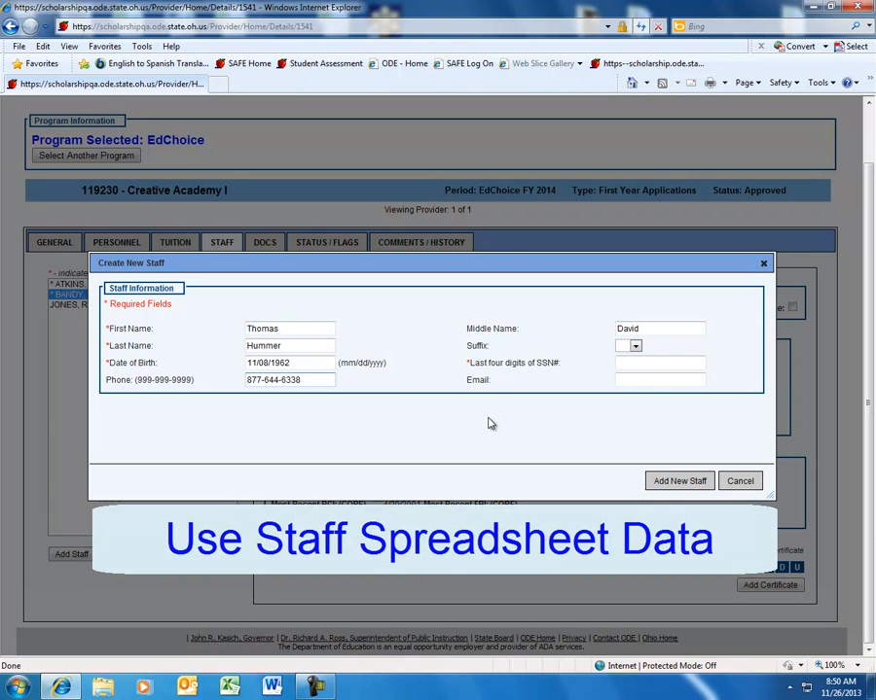
{"action": "left_click", "coordinate": [625, 379]}
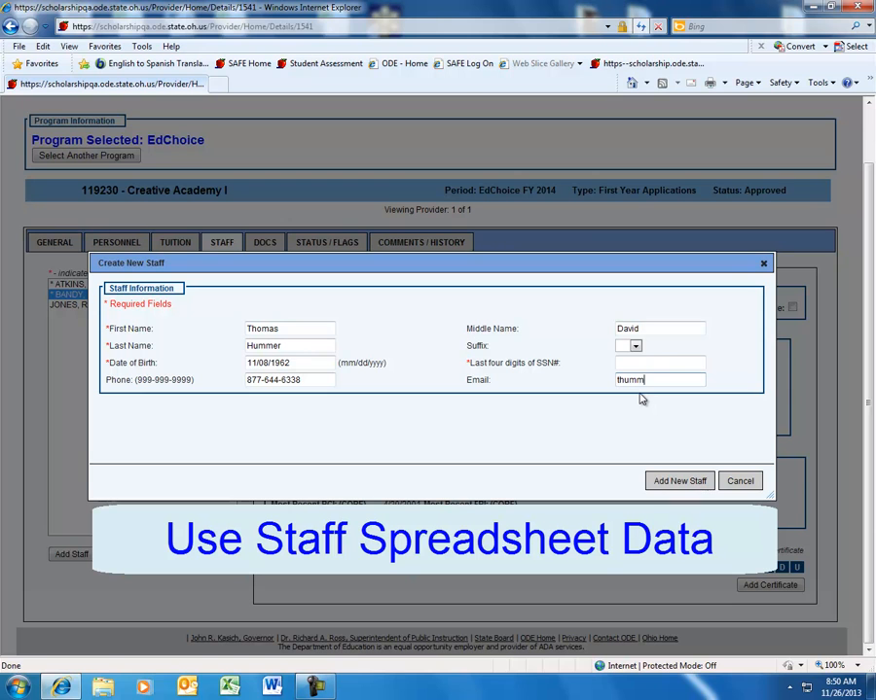
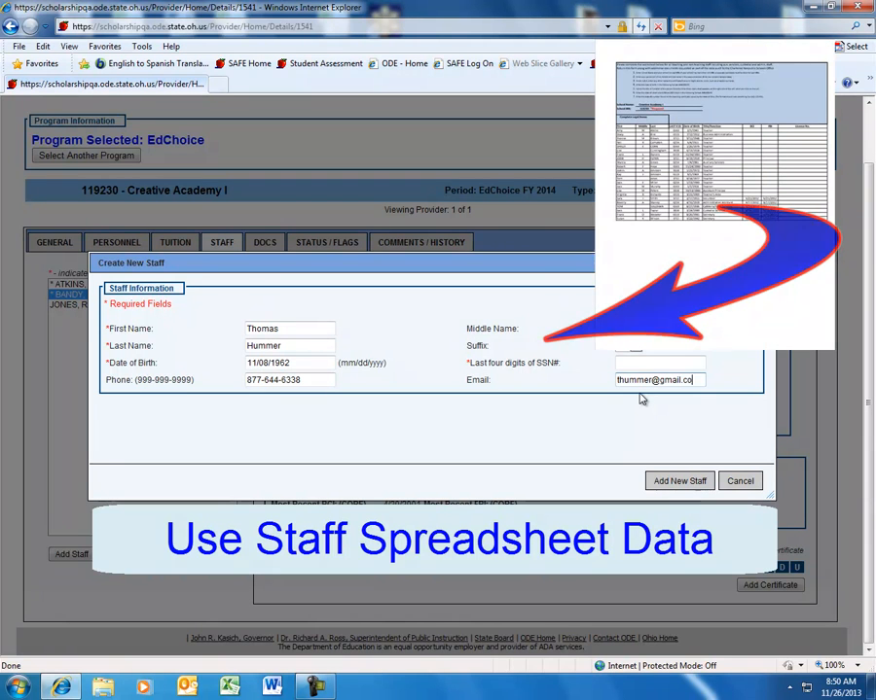
- Enter the last four digits of the staff member's SSN and add the new staff member
{"action": "left_click", "coordinate": [631, 364]}
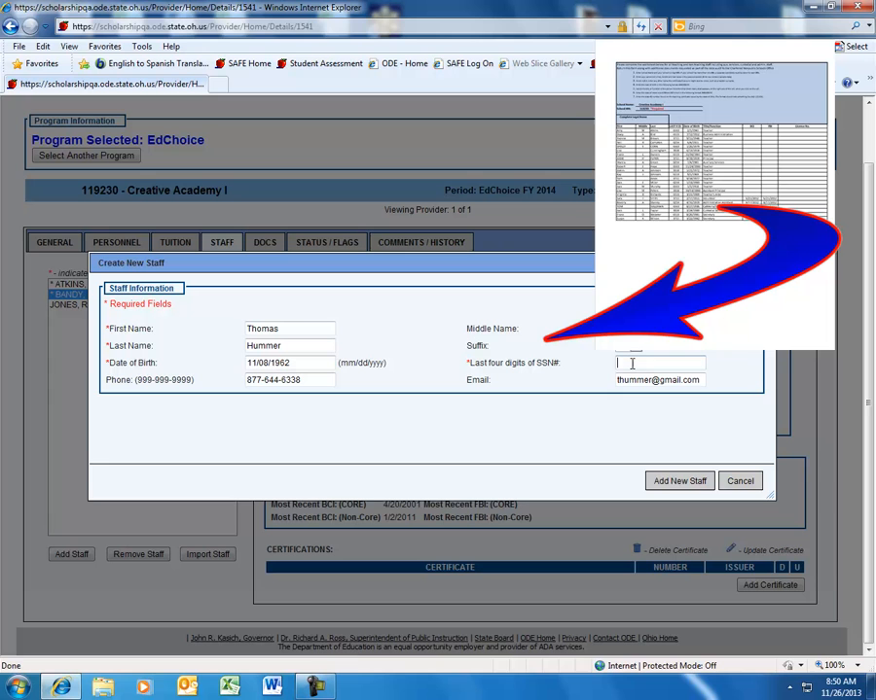
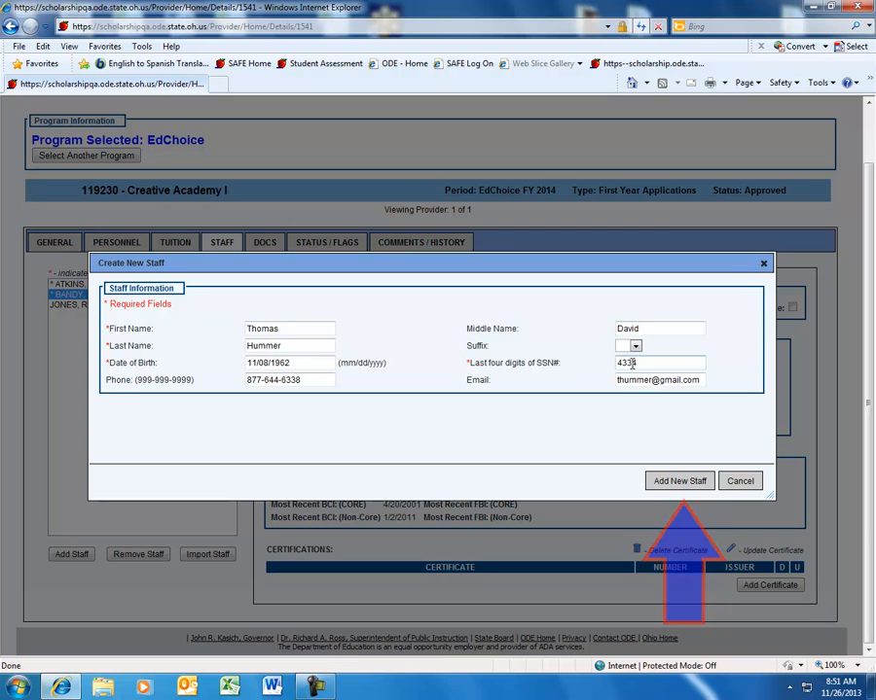
{"action": "left_click", "coordinate": [651, 483]}
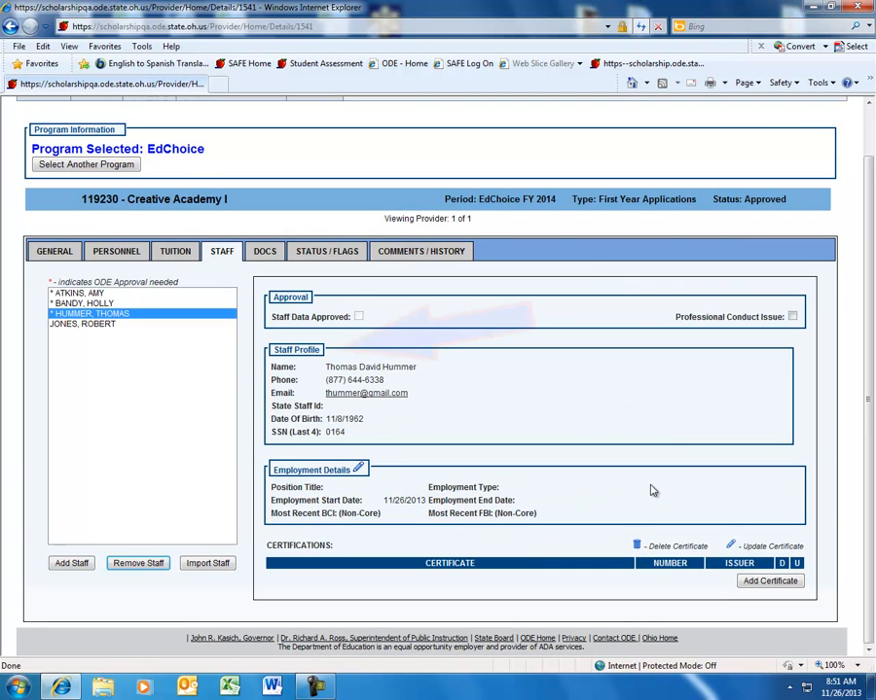
- Edit the new staff member's employment and set Position Title to Volunteer
{"action": "left_click", "coordinate": [359, 470]}
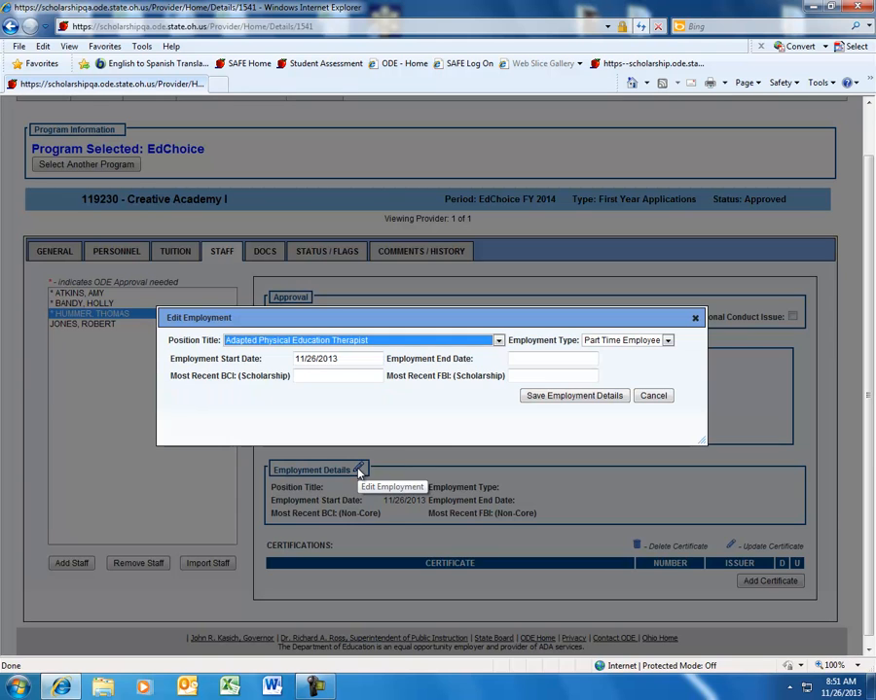
{"action": "left_click", "coordinate": [498, 341]}
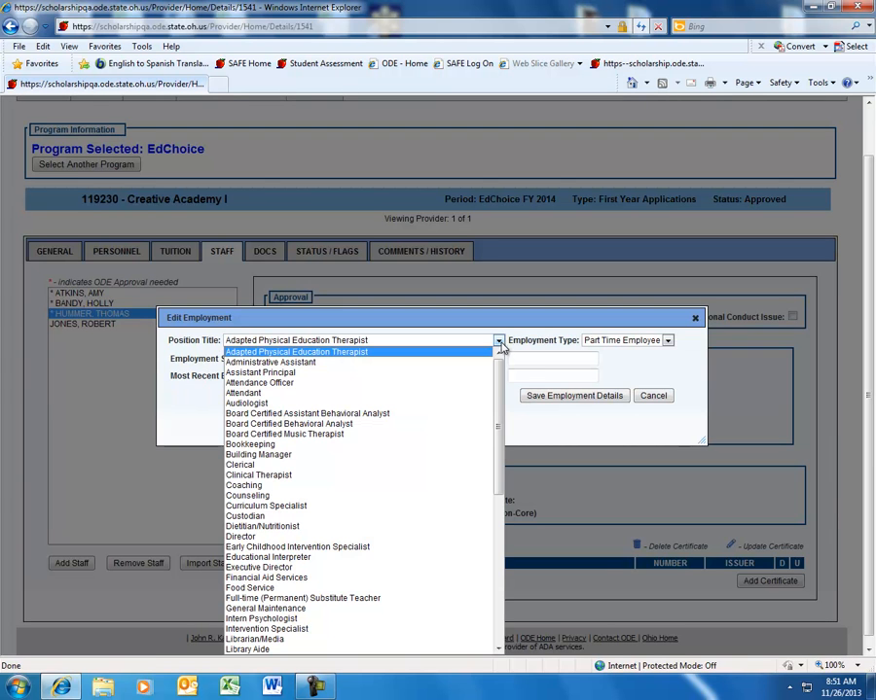
{"action": "left_click_drag", "start_coordinate": [499, 377], "coordinate": [499, 530]}
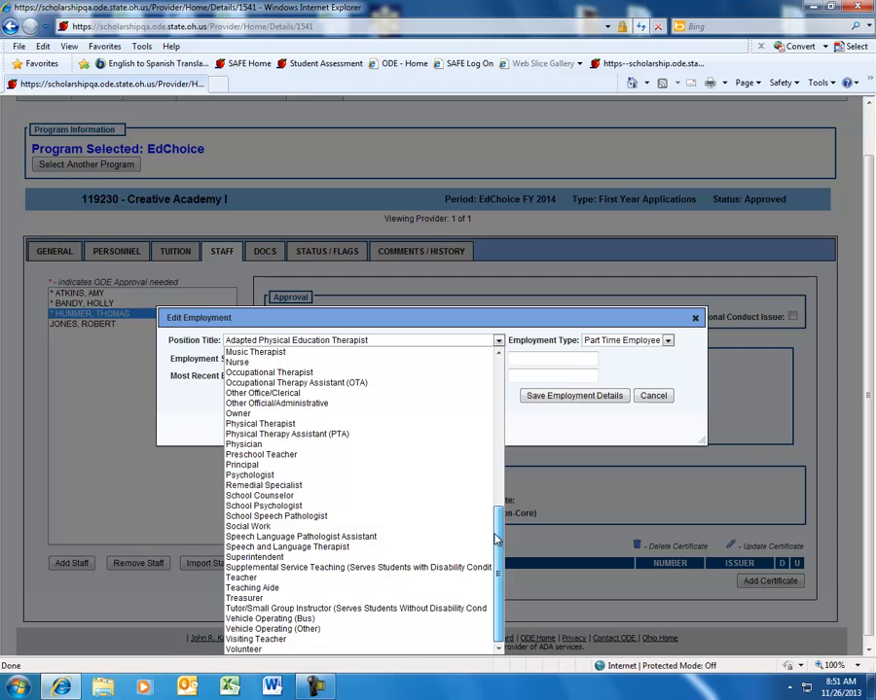
{"action": "left_click", "coordinate": [457, 649]}
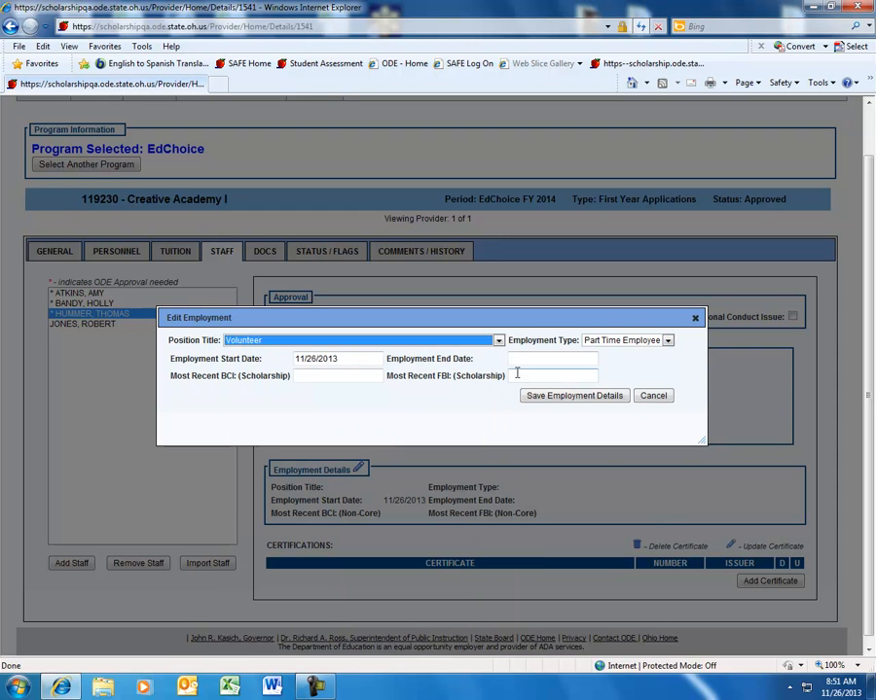
- Set the Employment Start Date to 08/21/2013 using the calendar
{"action": "left_click", "coordinate": [370, 359]}
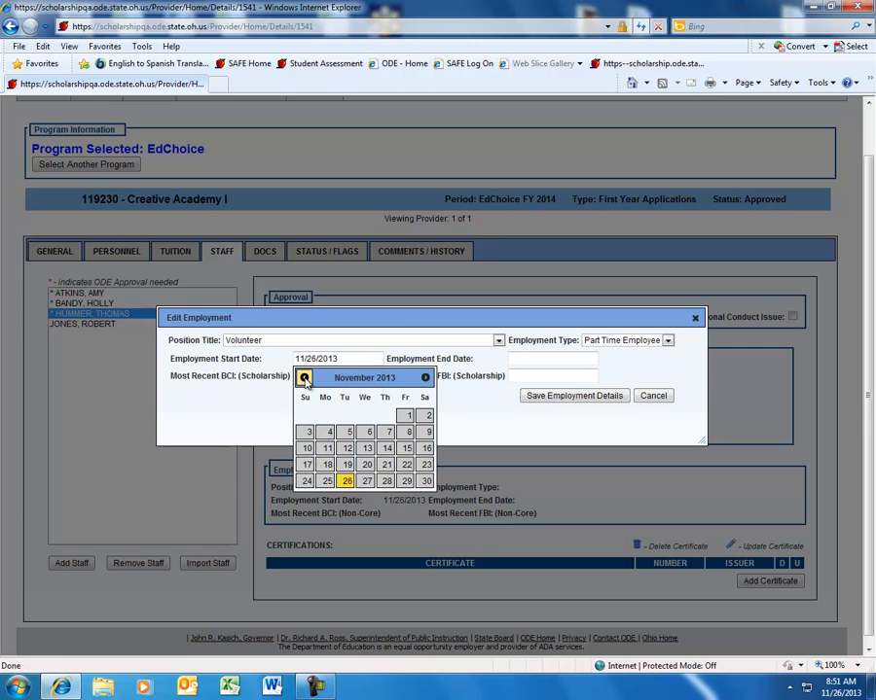
{"action": "left_click", "coordinate": [304, 378]}
{"action": "left_click", "coordinate": [304, 377]}
{"action": "left_click", "coordinate": [303, 378]}
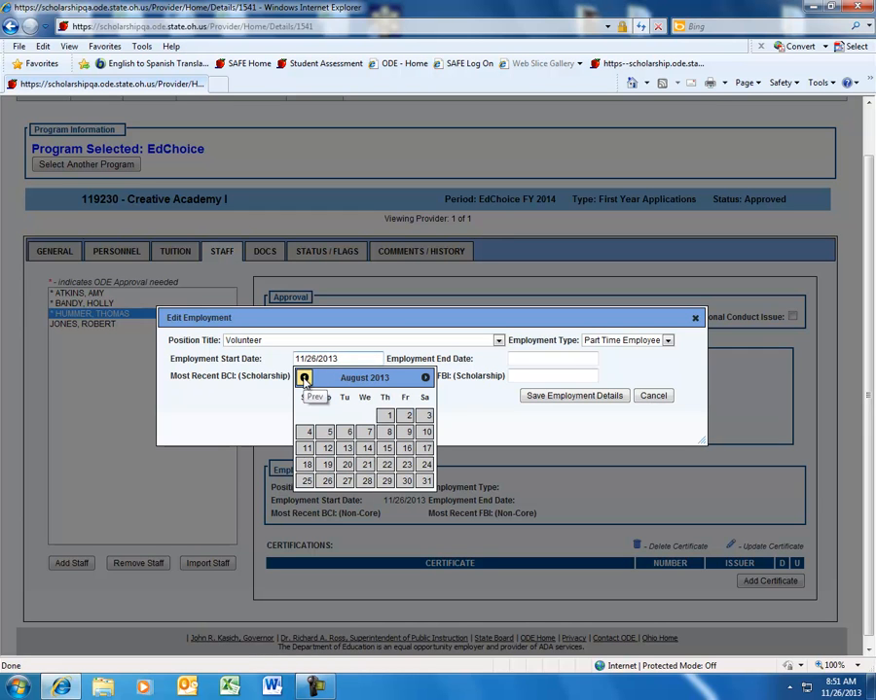
{"action": "left_click", "coordinate": [362, 467]}
- Set Most Recent BCI (Scholarship) to 06/18/2013 and save the employment details
{"action": "left_click", "coordinate": [311, 377]}
{"action": "type", "text": "06/"}
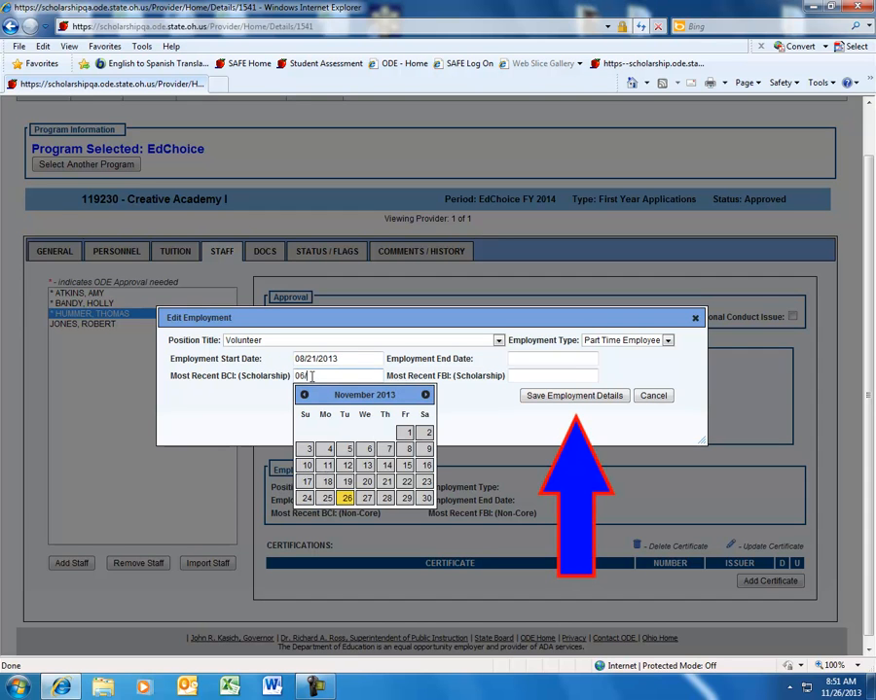
{"action": "type", "text": "18/2013"}
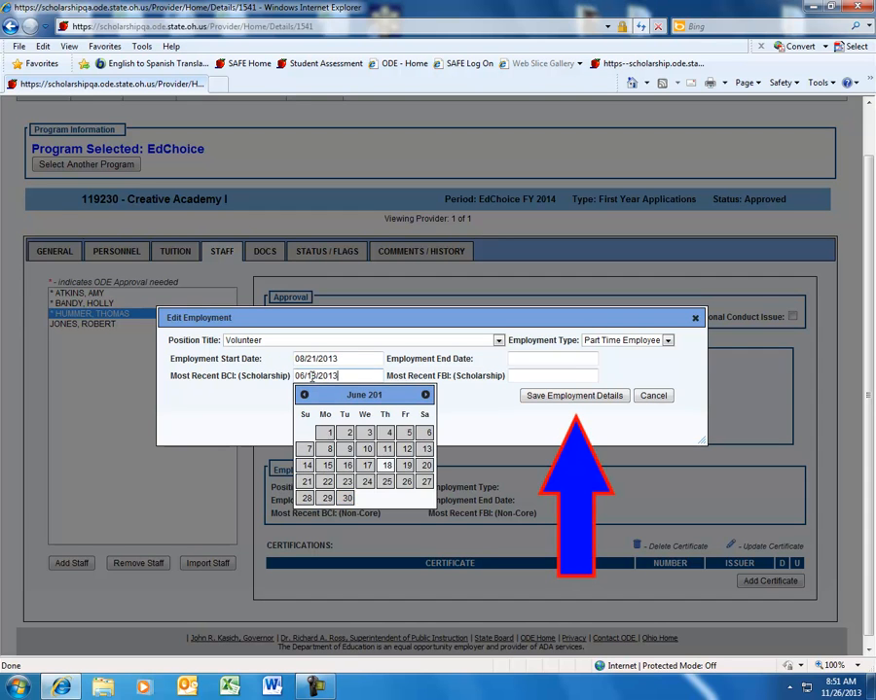
{"action": "left_click", "coordinate": [346, 481]}
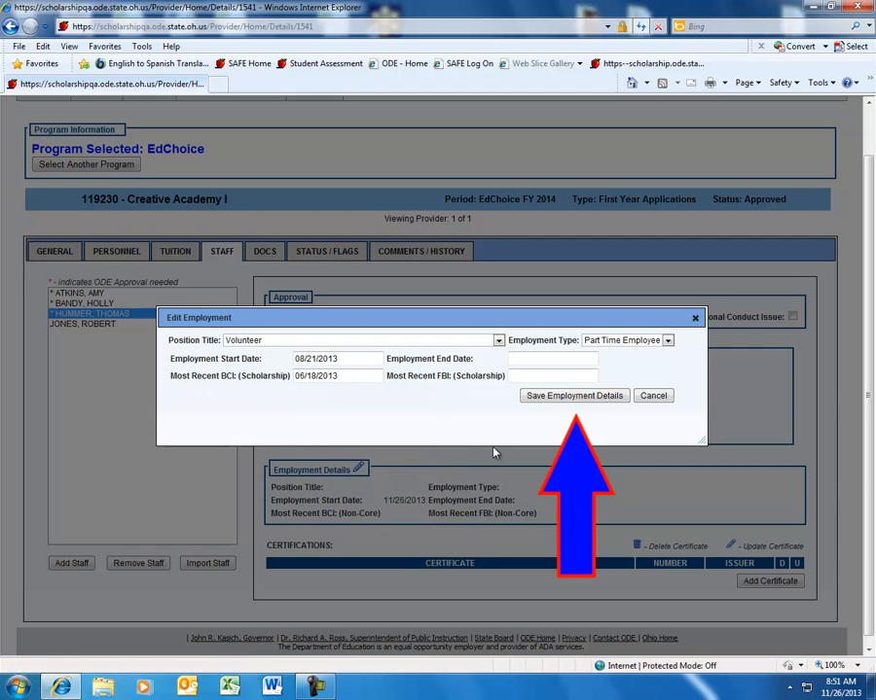
{"action": "left_click", "coordinate": [546, 399]}
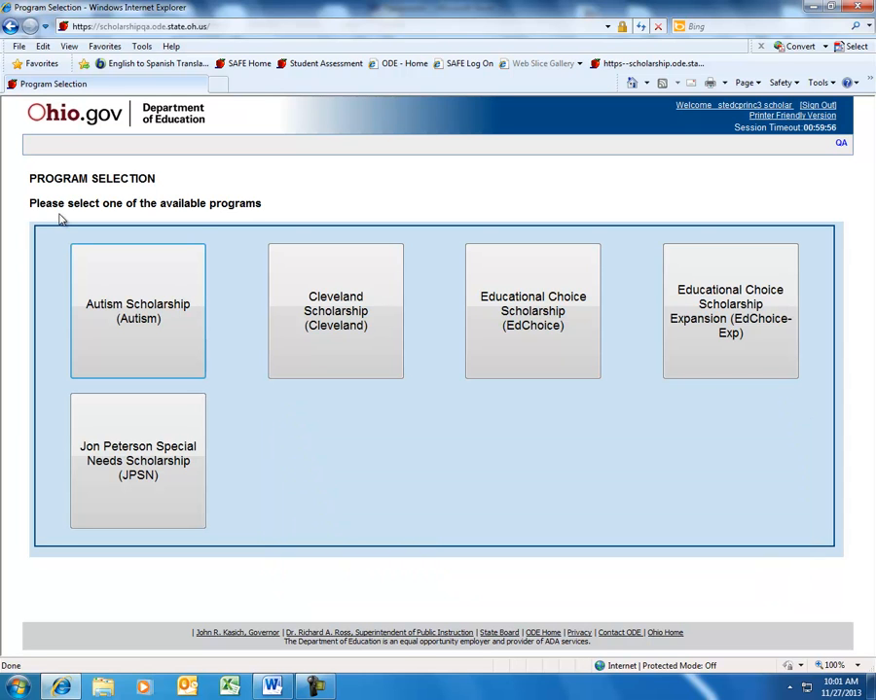
- Select the Cleveland program, open the Creative Academy I provider details and go to its staff list
{"action": "left_click", "coordinate": [357, 370]}
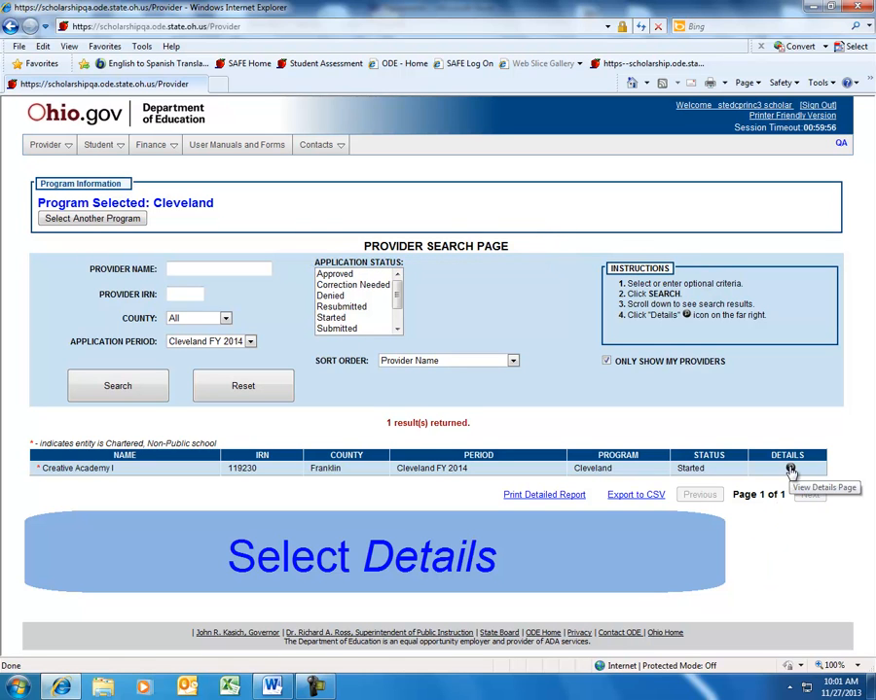
{"action": "left_click", "coordinate": [791, 470]}
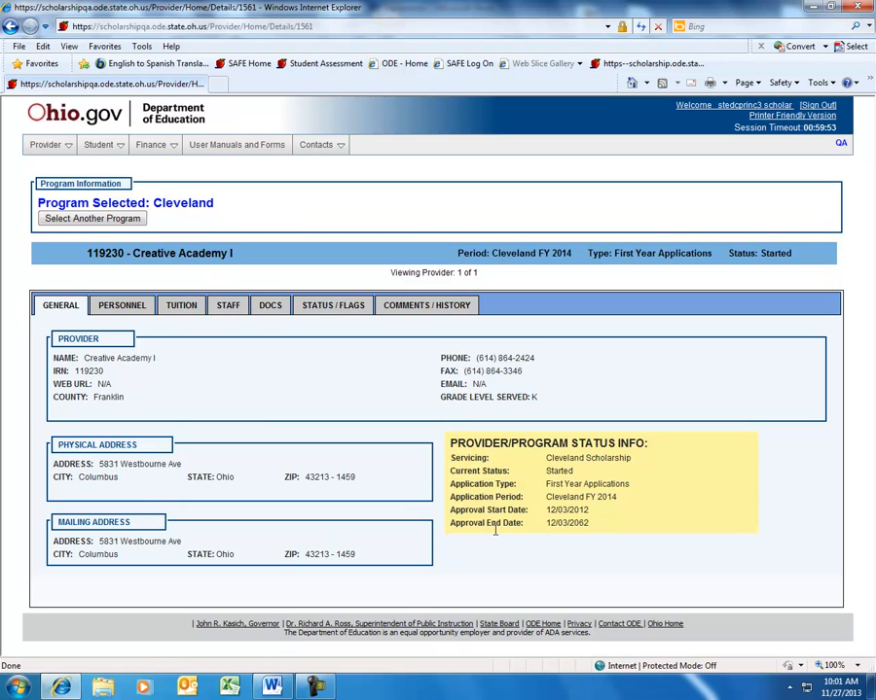
{"action": "left_click", "coordinate": [228, 309]}
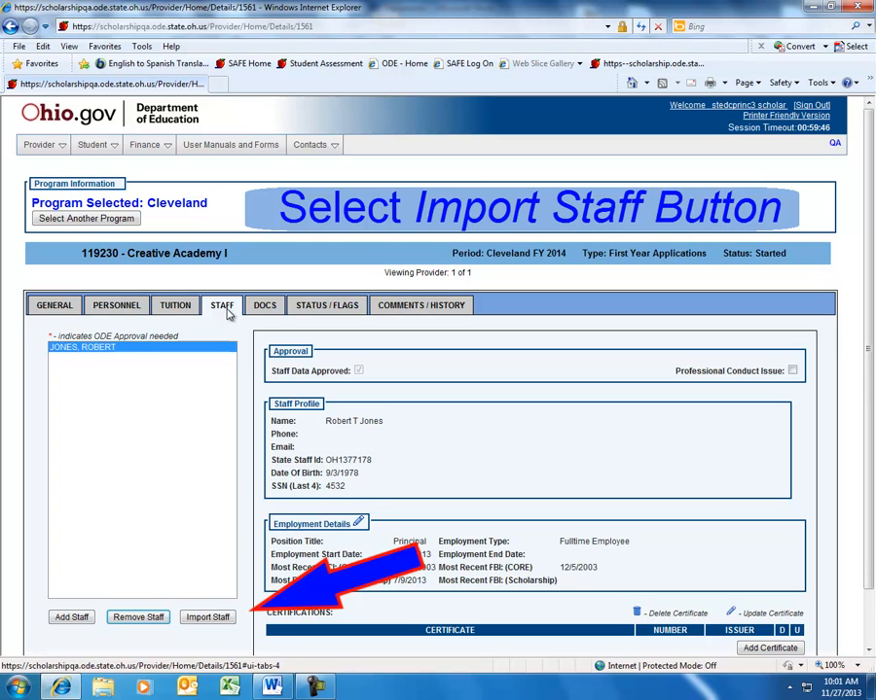
- Import every listed staff member into the Cleveland provider's staff list
{"action": "left_click", "coordinate": [206, 618]}
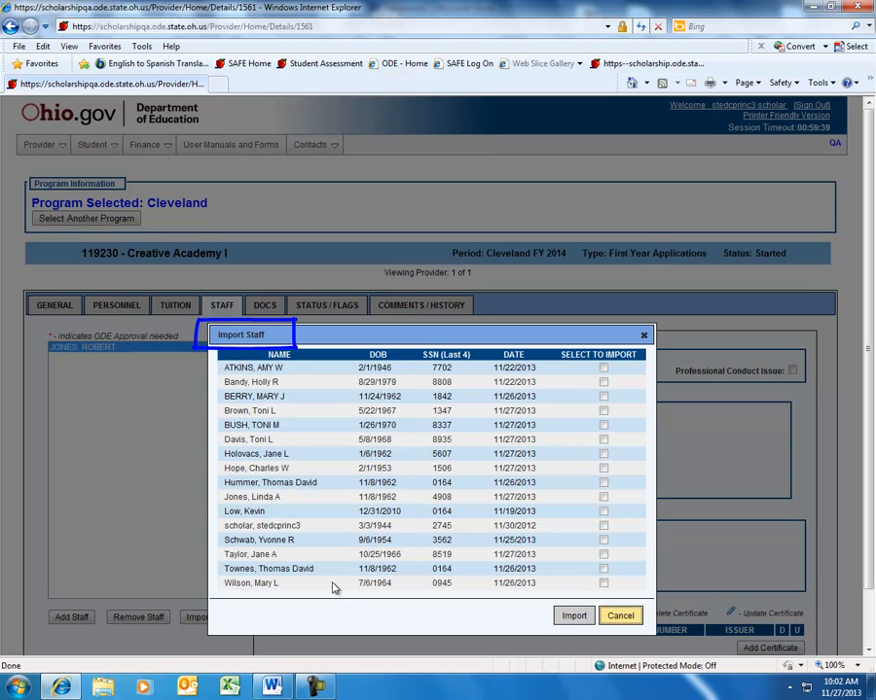
{"action": "left_click", "coordinate": [604, 369]}
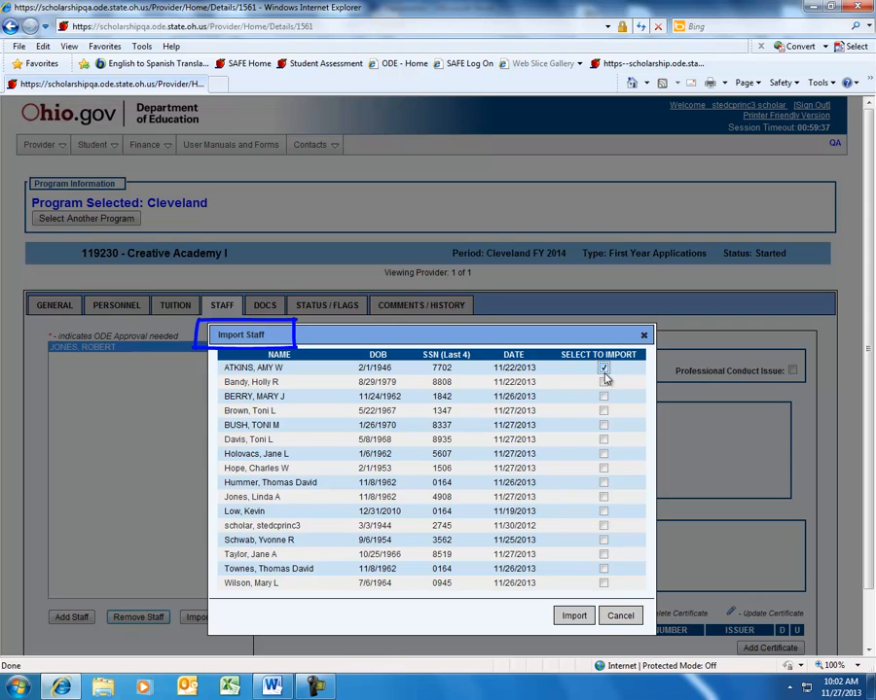
{"action": "left_click", "coordinate": [603, 382]}
{"action": "left_click", "coordinate": [603, 397]}
{"action": "left_click", "coordinate": [603, 411]}
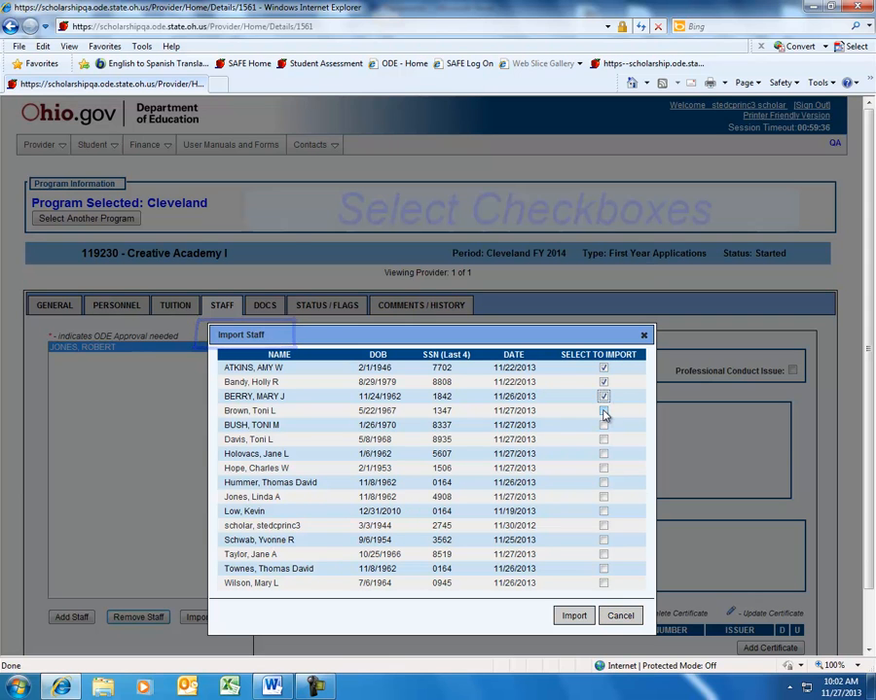
{"action": "left_click", "coordinate": [603, 425]}
{"action": "left_click", "coordinate": [603, 440]}
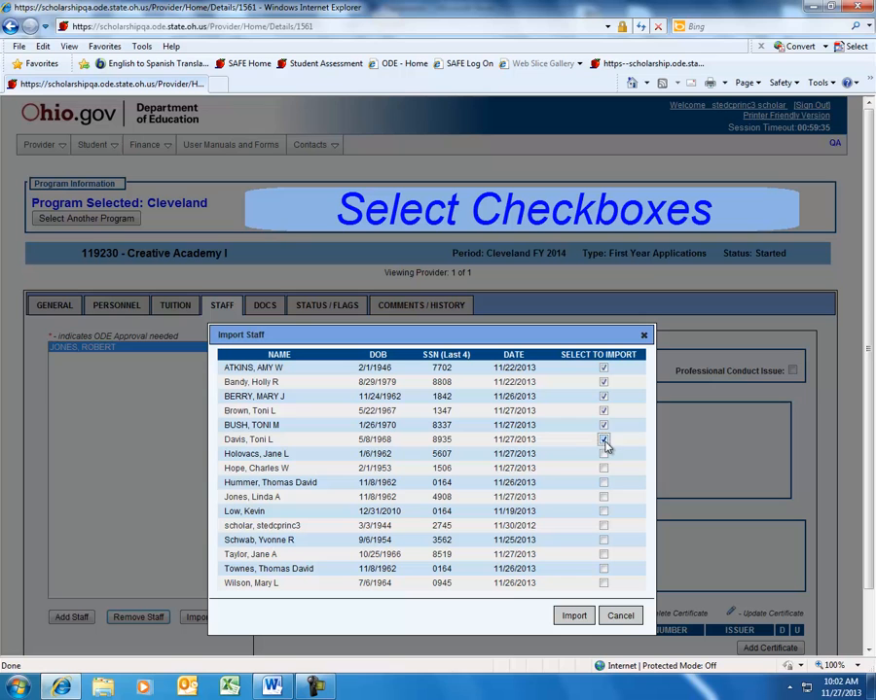
{"action": "left_click", "coordinate": [603, 454]}
{"action": "left_click", "coordinate": [604, 468]}
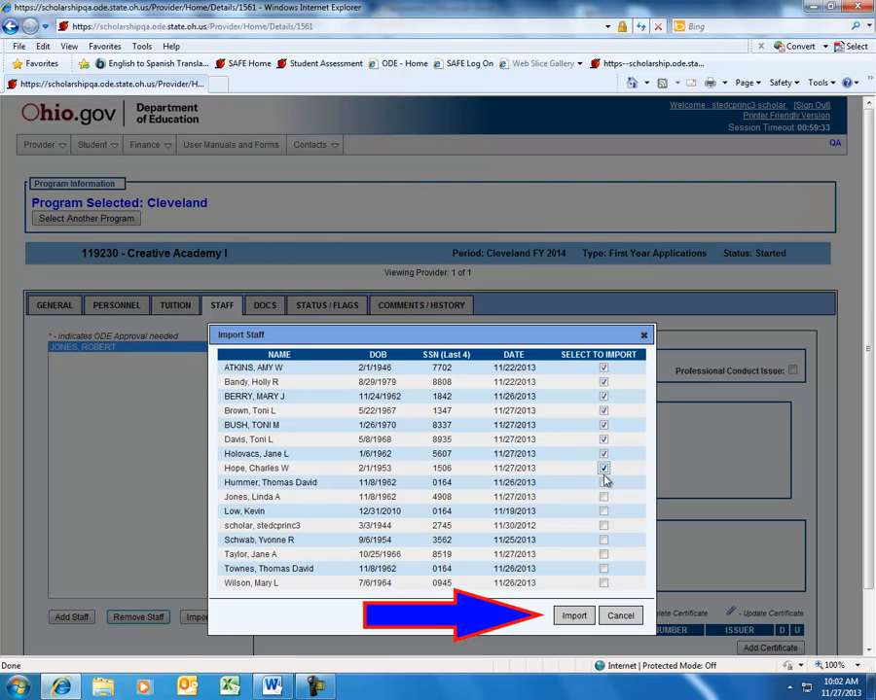
{"action": "left_click", "coordinate": [604, 483]}
{"action": "left_click", "coordinate": [604, 498]}
{"action": "left_click", "coordinate": [604, 512]}
{"action": "left_click", "coordinate": [604, 526]}
{"action": "left_click", "coordinate": [604, 541]}
{"action": "left_click", "coordinate": [604, 554]}
{"action": "left_click", "coordinate": [603, 569]}
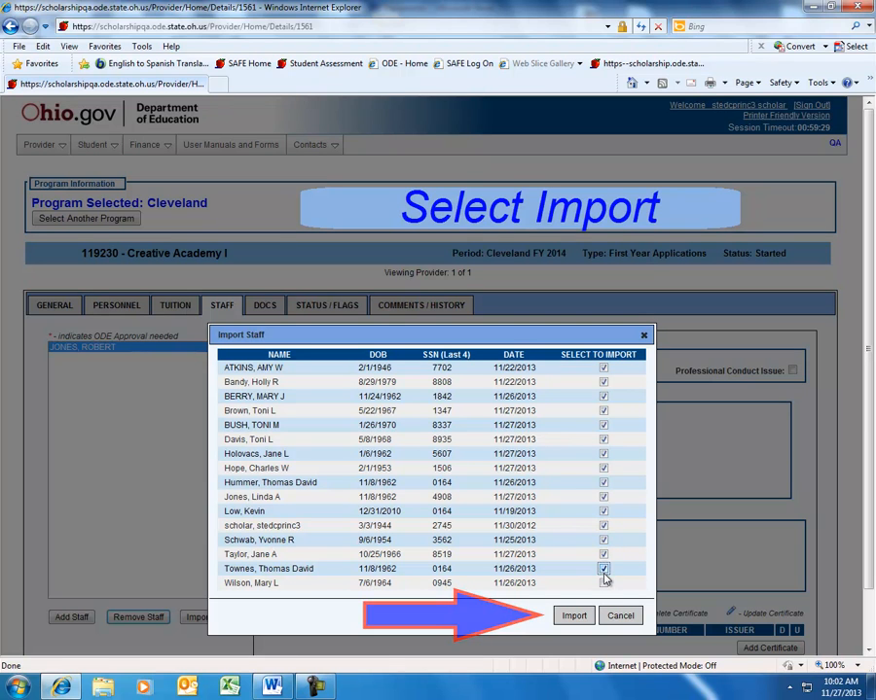
{"action": "left_click", "coordinate": [604, 583]}
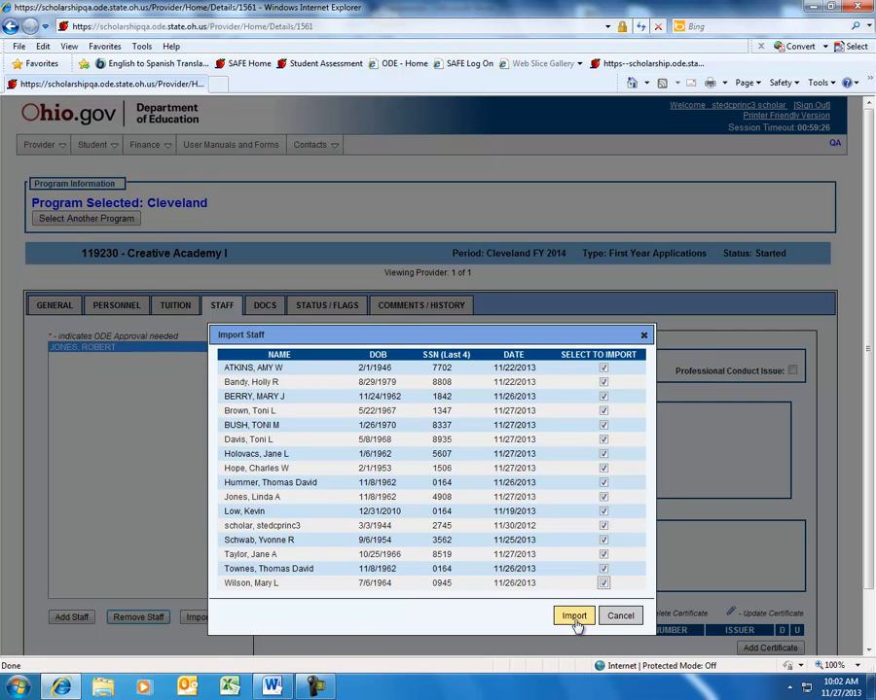
{"action": "left_click", "coordinate": [573, 616]}
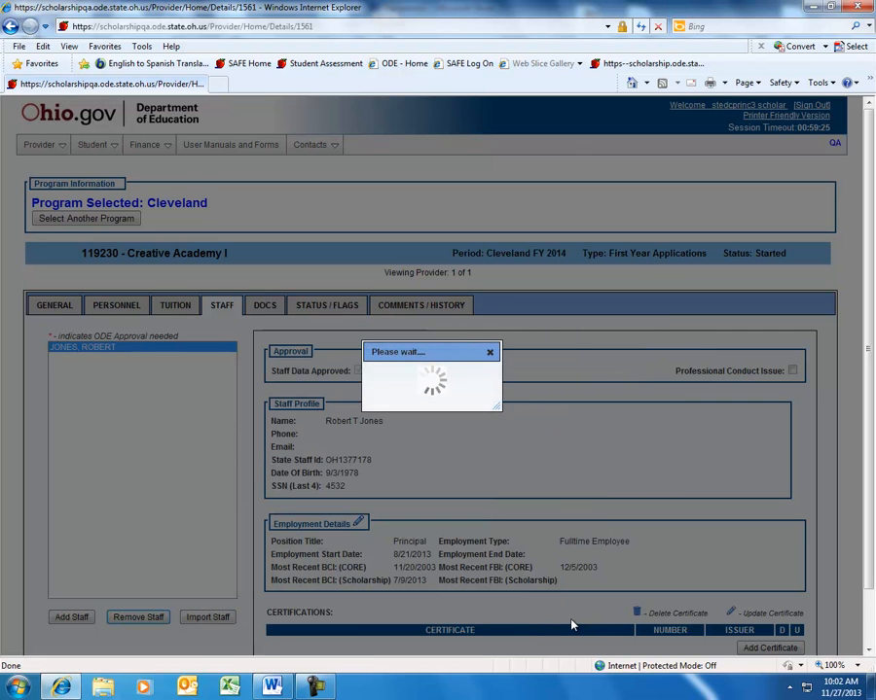